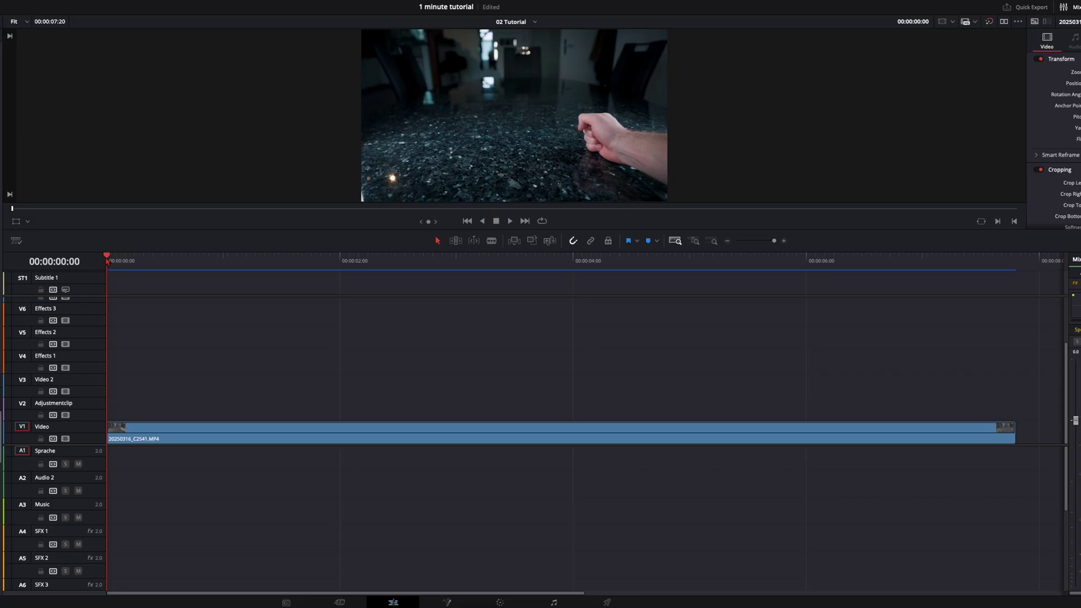
Step: Add timeline markers at 00:00:00:16 and 00:00:05:11
drag(108, 261, 184, 272)
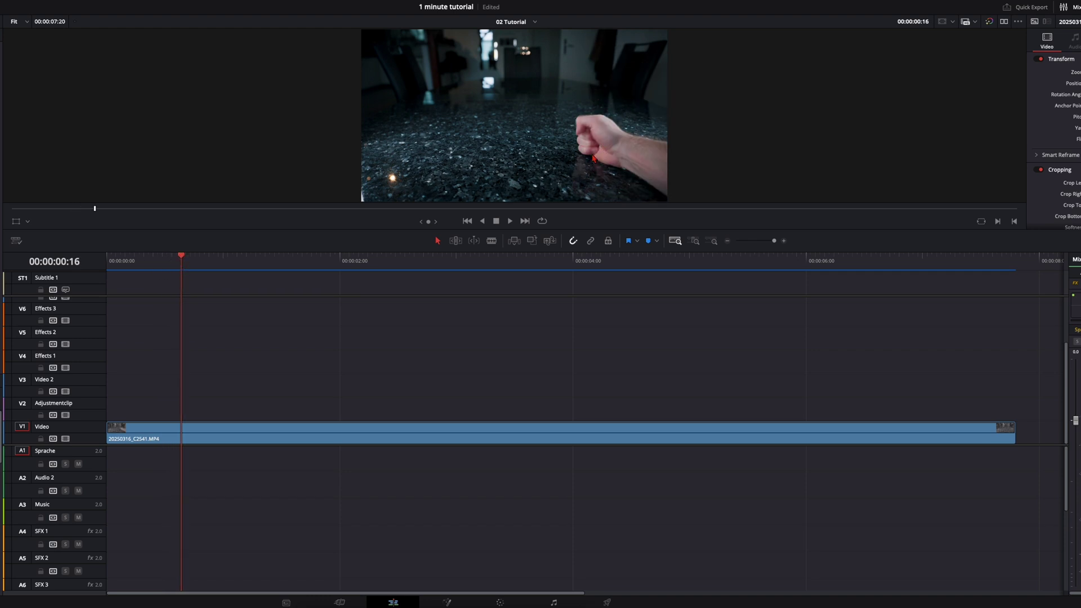
click(649, 242)
drag(194, 266, 712, 282)
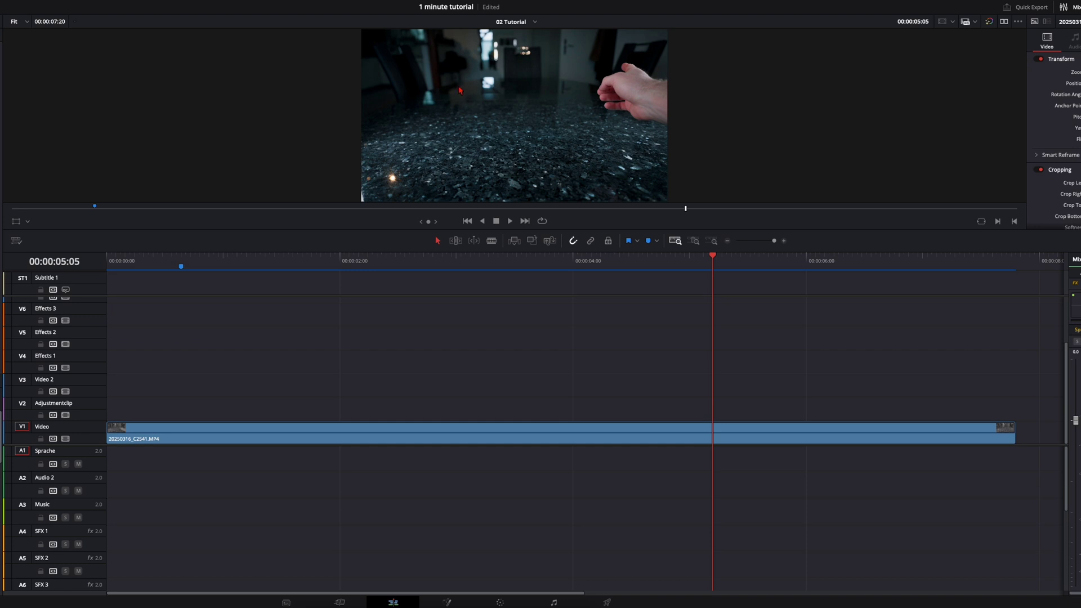
drag(714, 259, 741, 258)
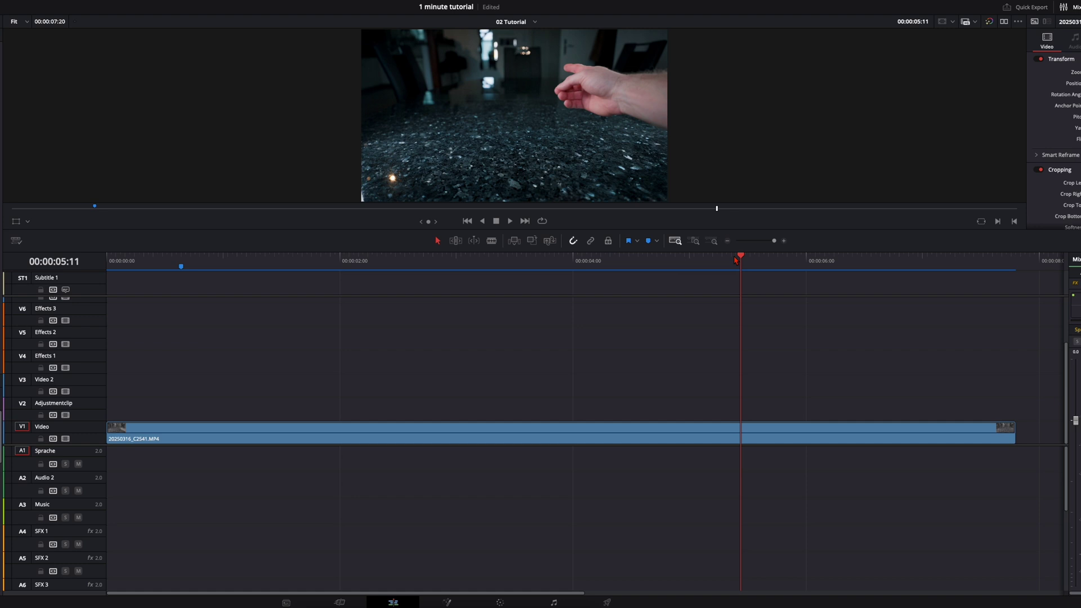
click(649, 244)
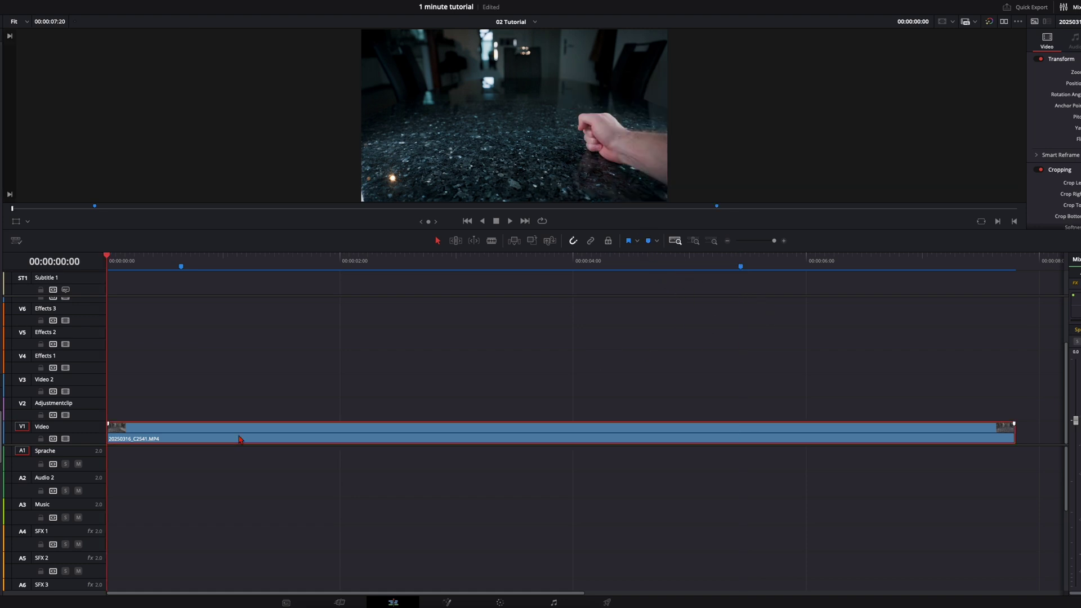
Step: Convert the clip 20250316_C2541.MP4 into a Fusion clip and open it on the Fusion page
right_click(239, 439)
click(277, 163)
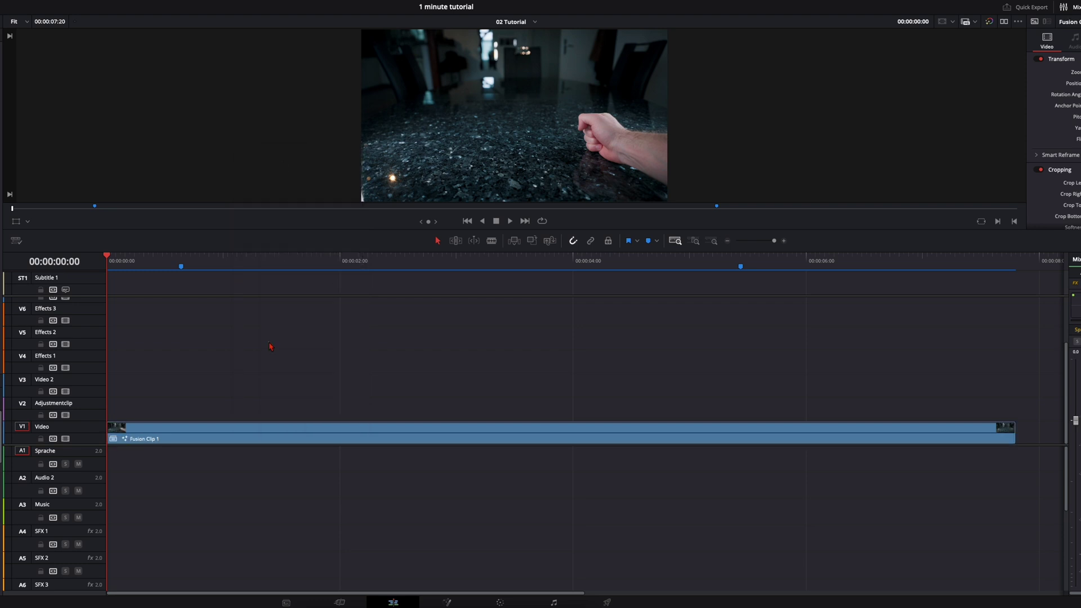
click(274, 434)
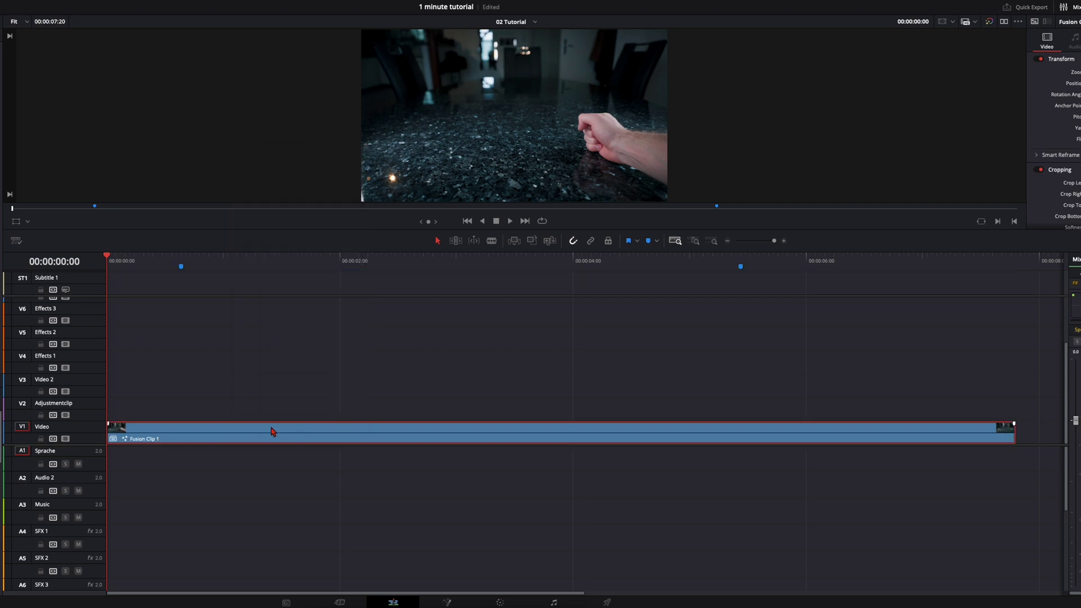
key(shift+5)
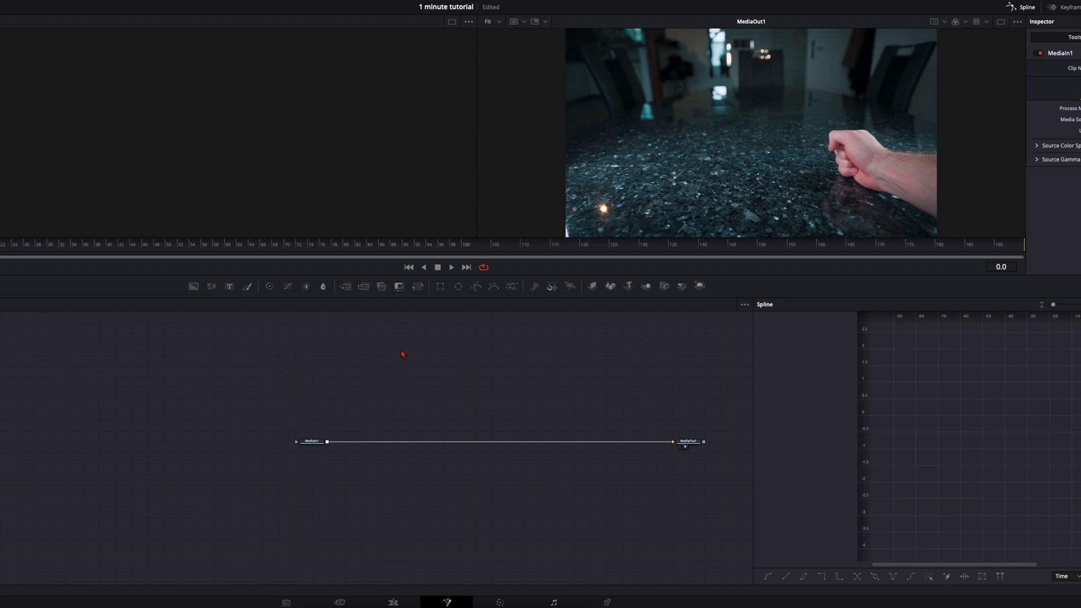
Step: Add a Background node masked by a Rectangle node, and place a Shape 3D node below the background
click(193, 287)
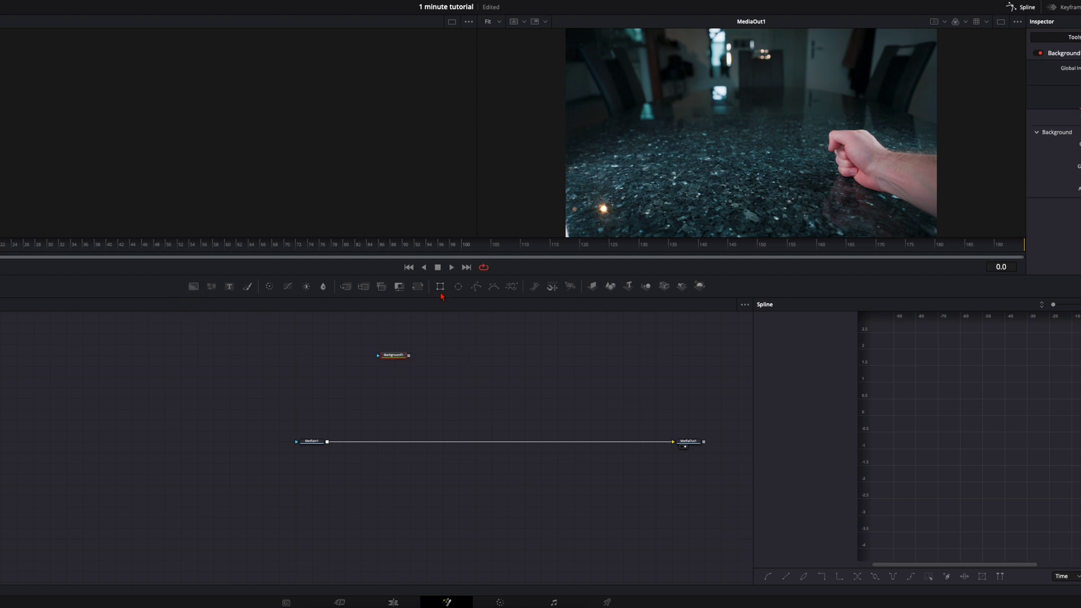
click(440, 288)
drag(394, 346, 327, 355)
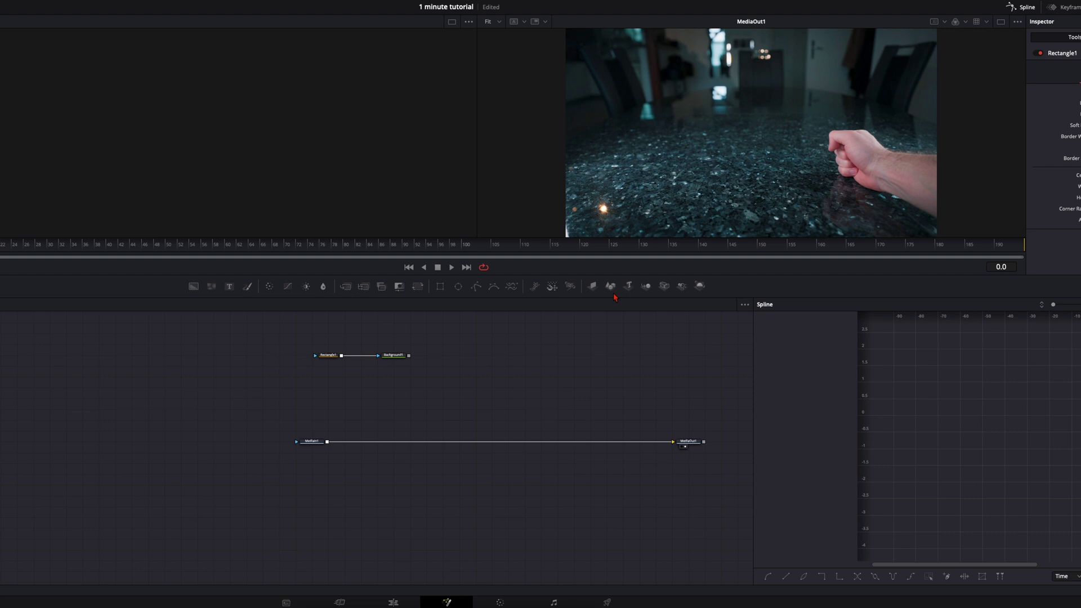
drag(610, 286, 459, 367)
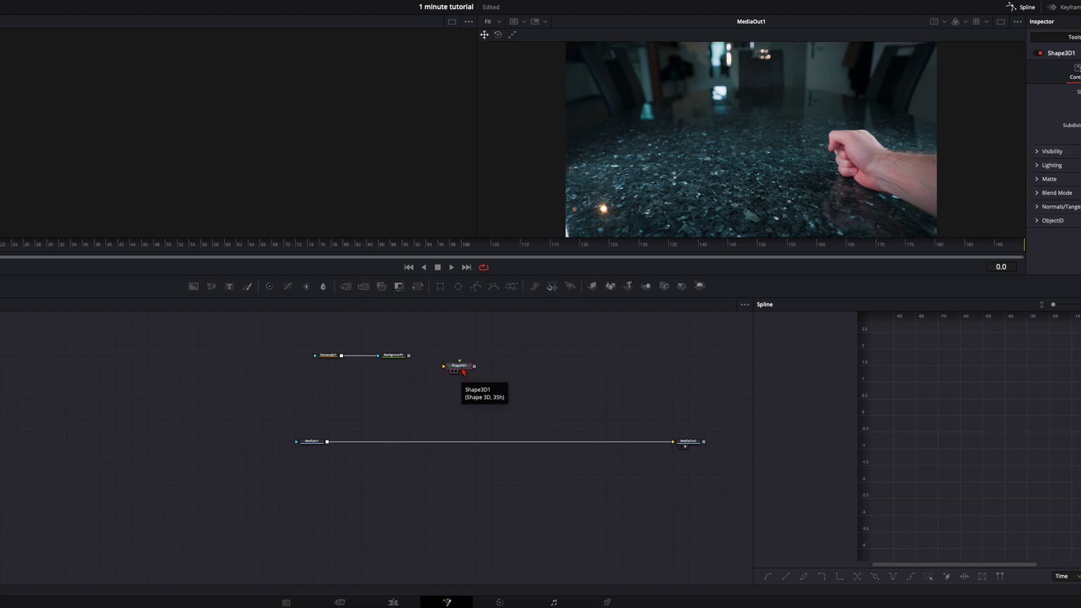
drag(461, 368, 402, 386)
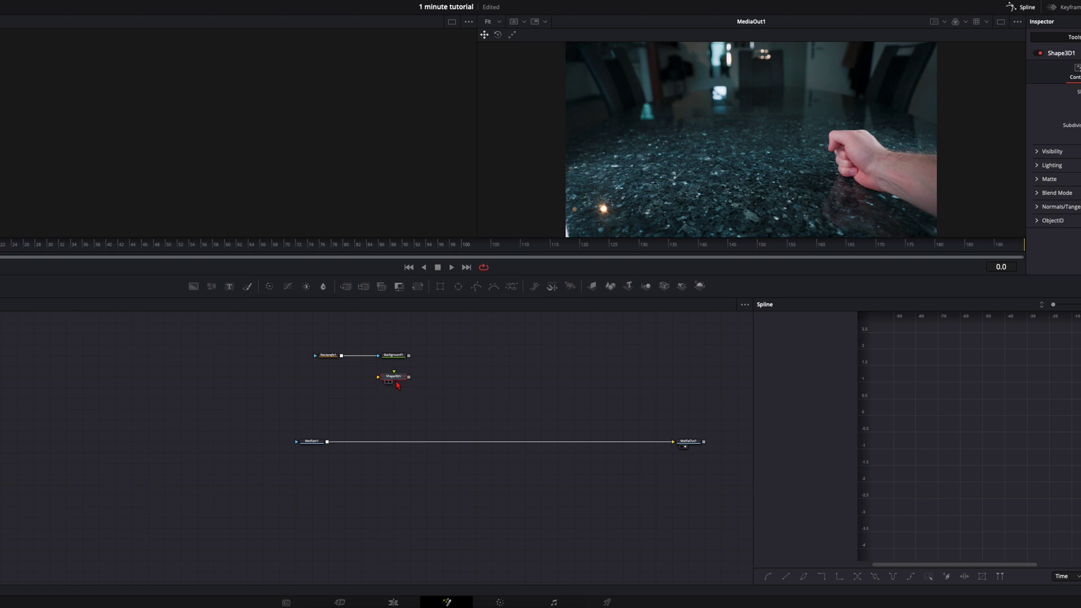
click(392, 379)
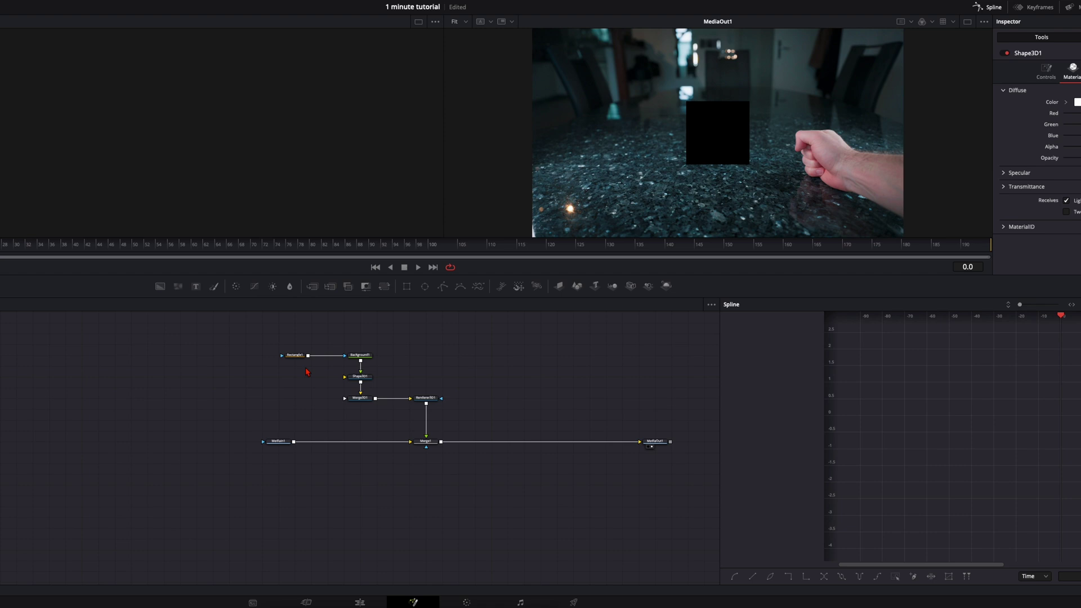
Step: Turn off Solid on the Rectangle mask and set its border width to 0.01
click(195, 357)
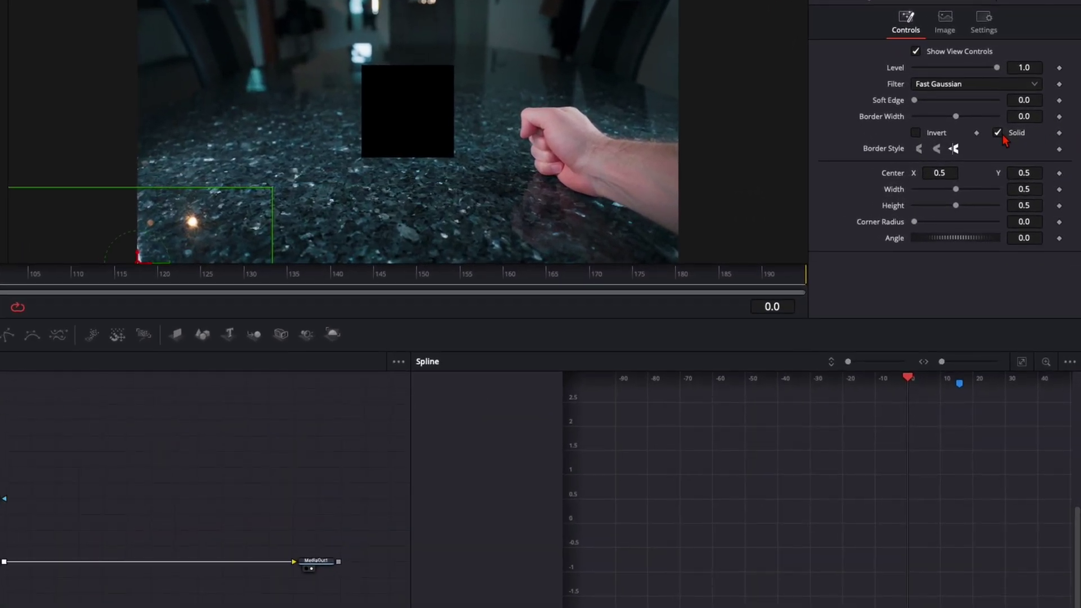
click(997, 134)
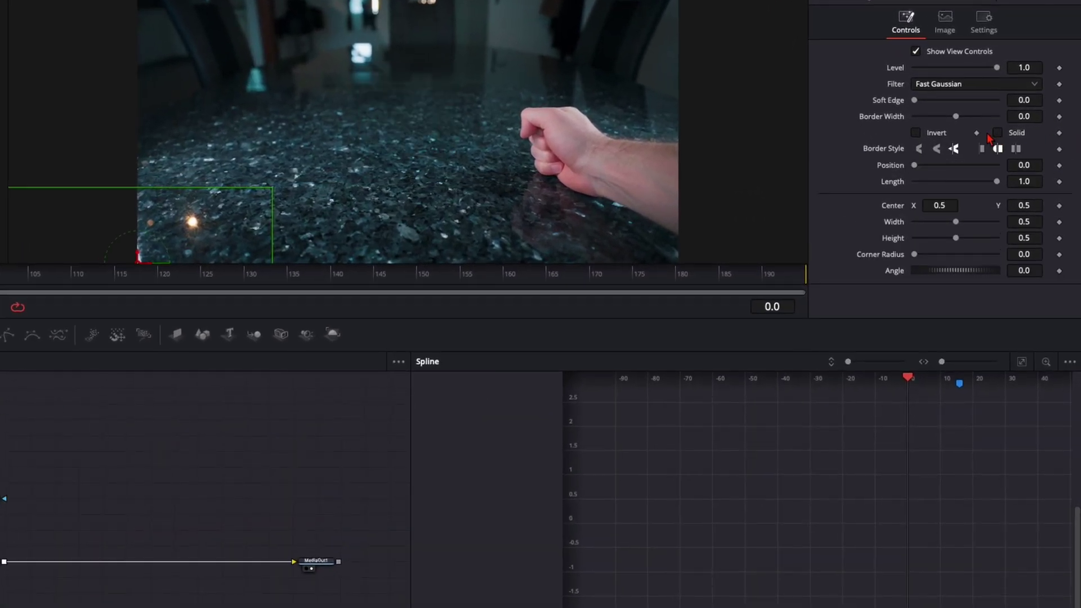
mouse_move(1027, 118)
mouse_down()
mouse_move(1057, 116)
mouse_move(1029, 125)
mouse_up()
click(1017, 116)
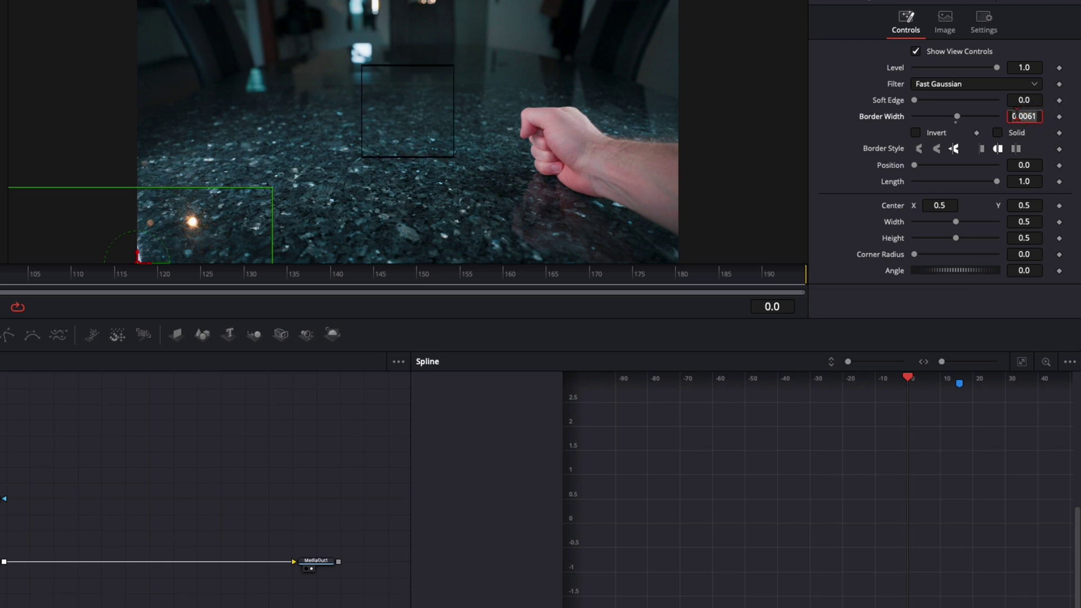
text(0.)
key(Tab)
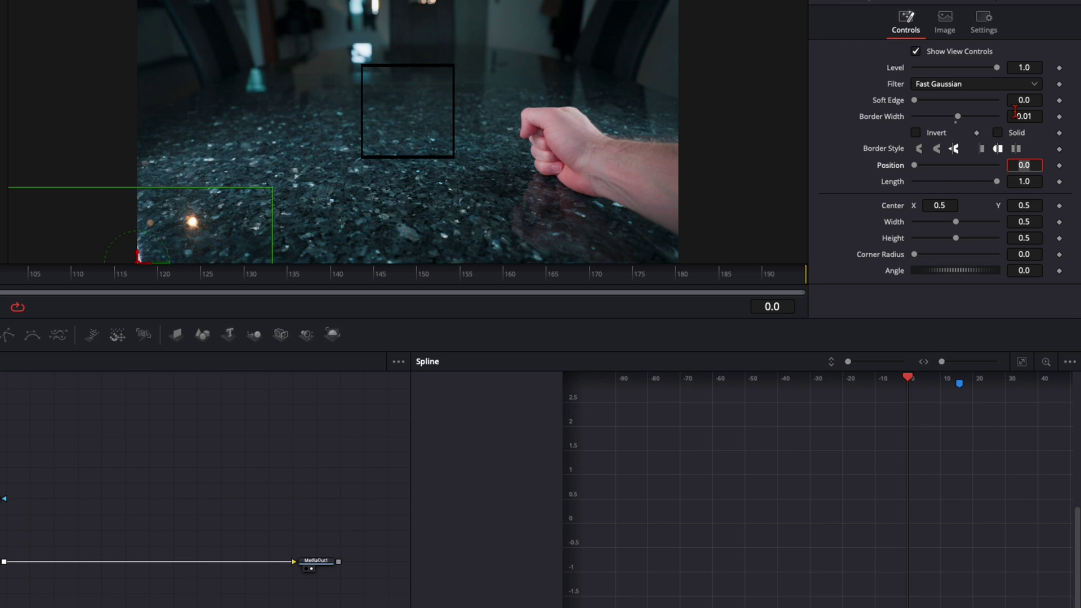
Step: Change the Background node's colour to the saved orange-red swatch
click(2, 498)
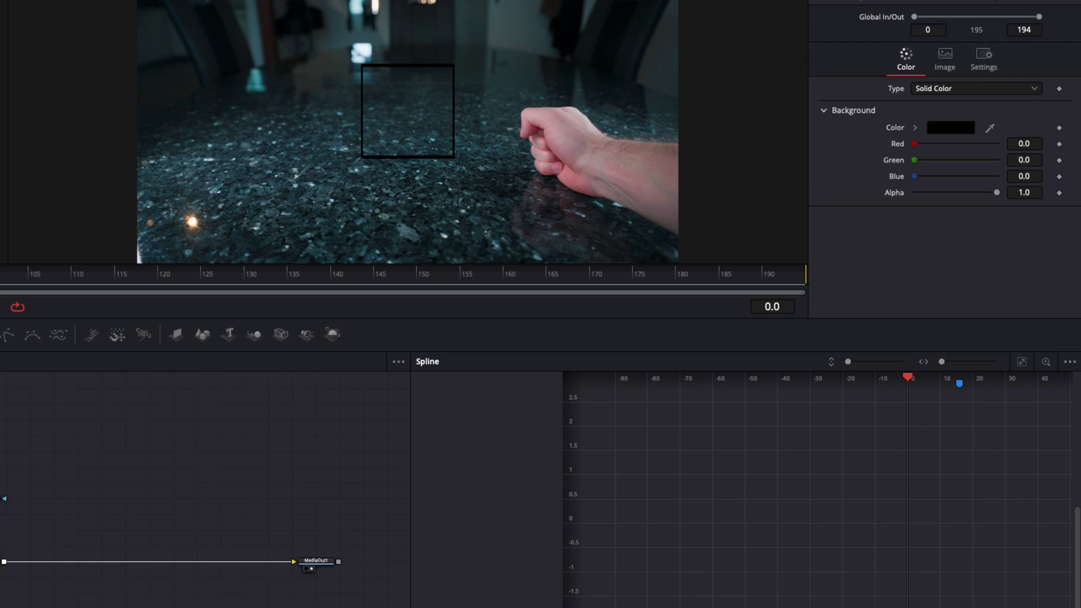
click(953, 135)
click(818, 240)
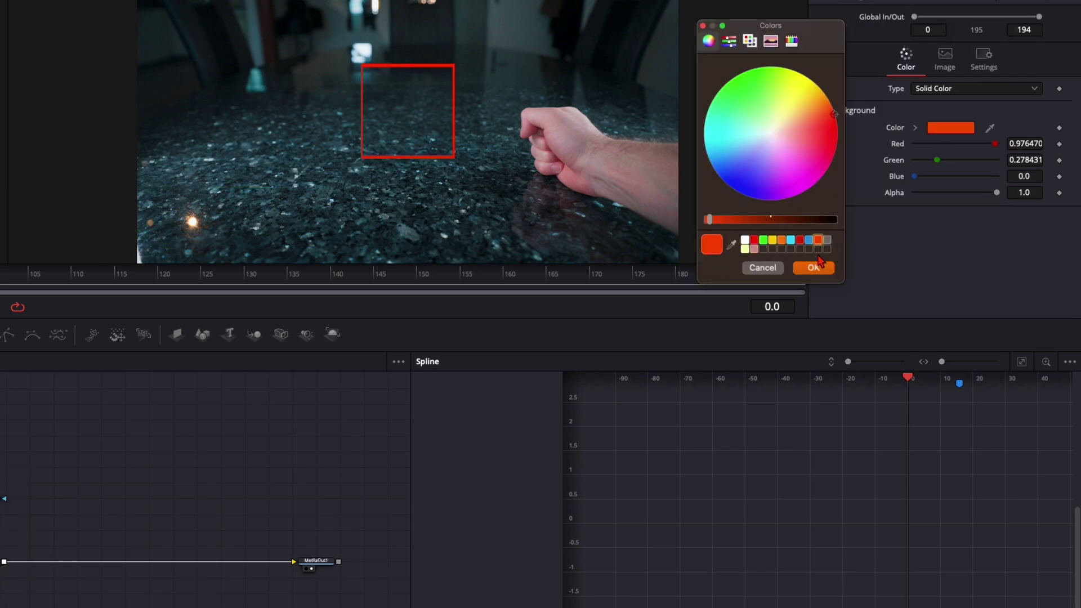
click(814, 267)
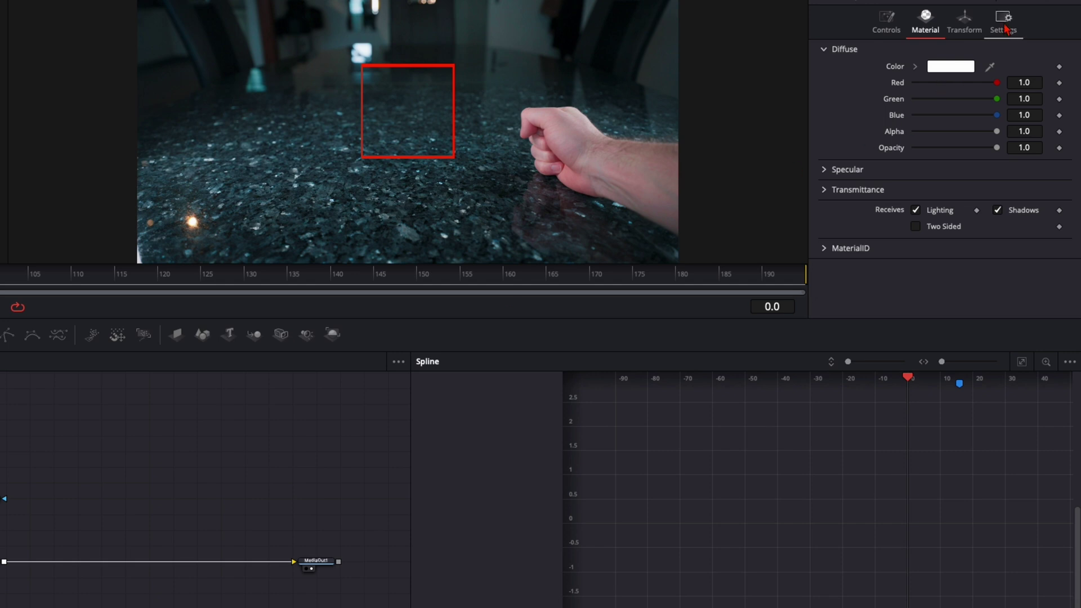
Step: Change the Shape 3D node's shape from Plane to Cube and show the Merge 3D node in the empty viewer
click(886, 25)
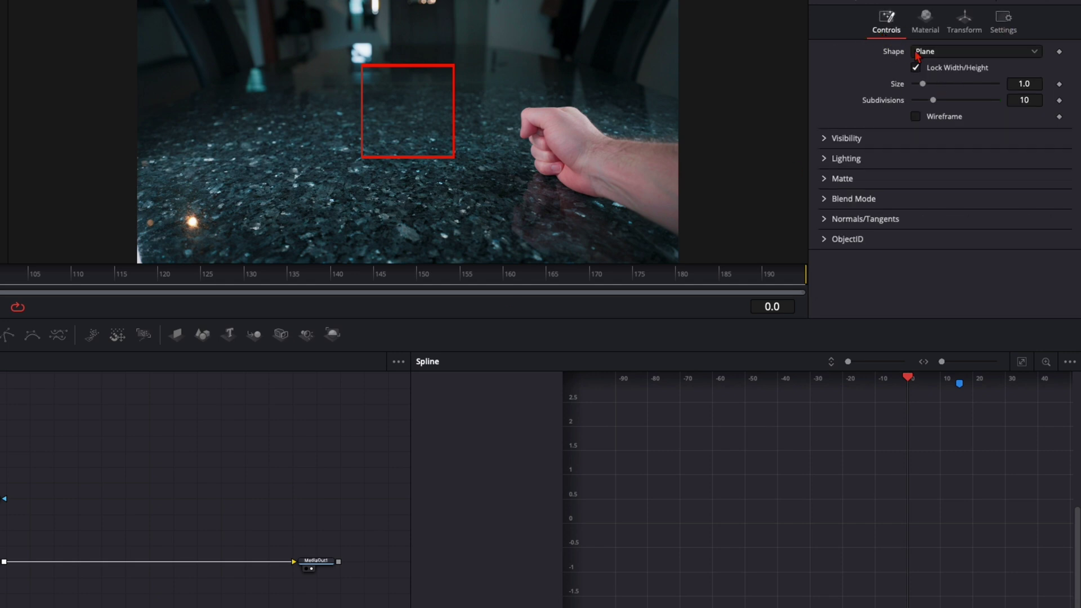
click(916, 53)
click(924, 70)
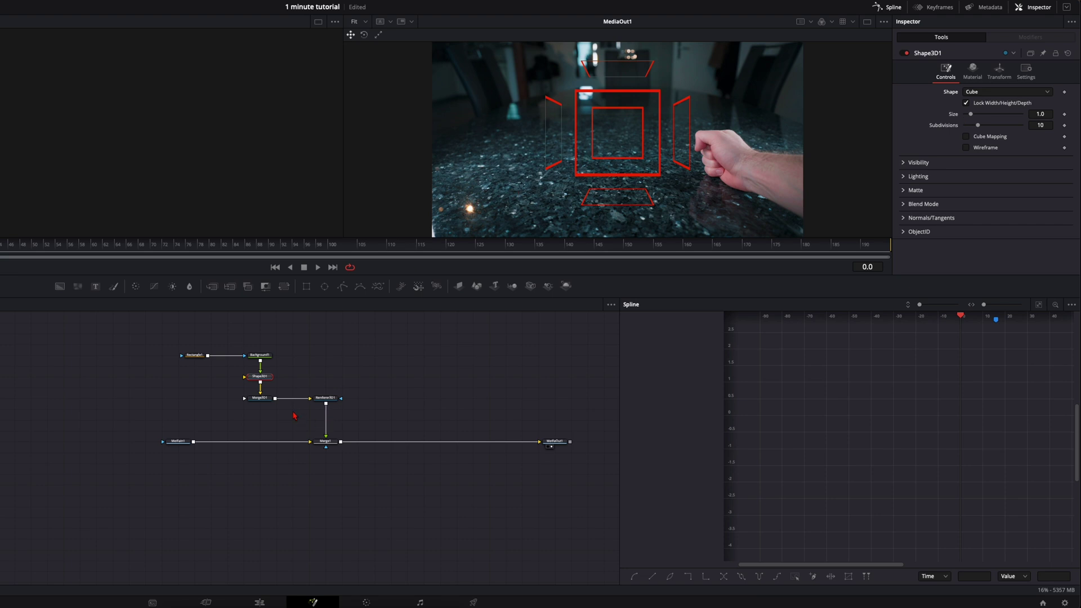
click(254, 404)
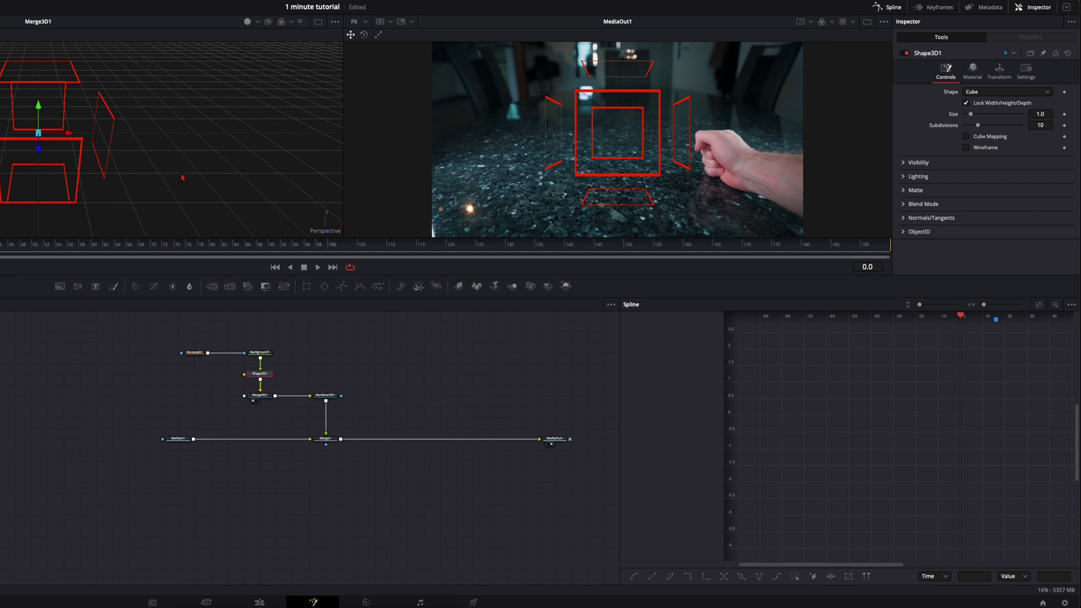
drag(182, 178, 108, 152)
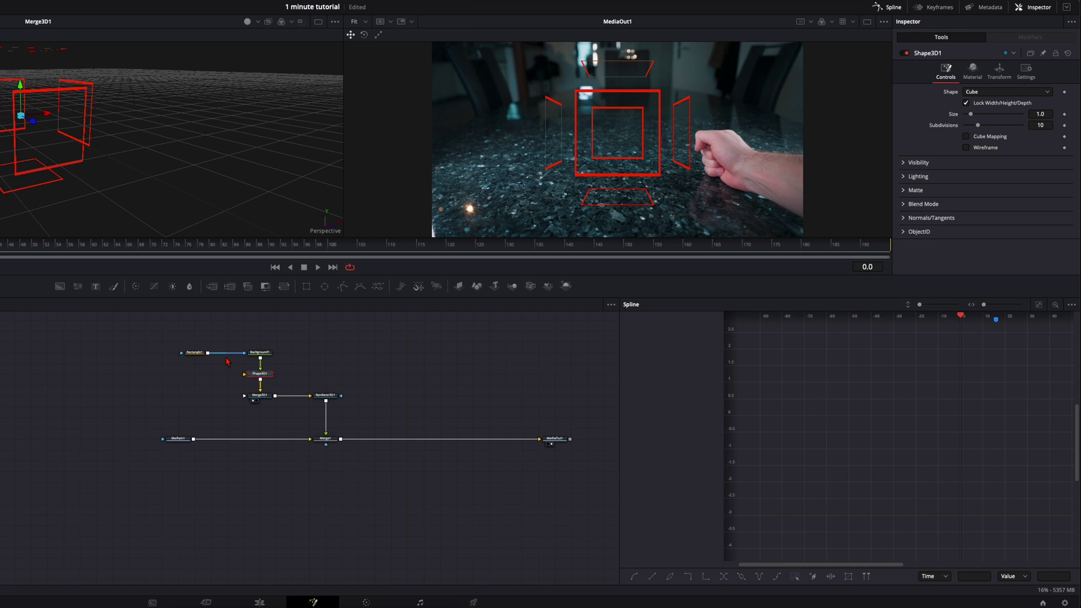
Step: Set the Rectangle mask's width and height to 1.0
click(193, 355)
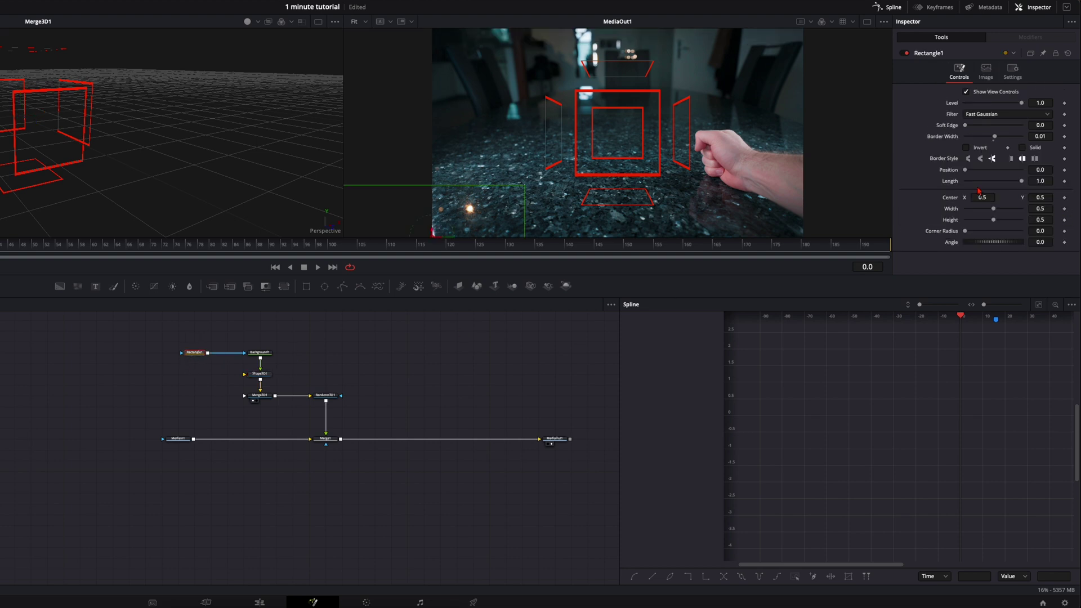
drag(993, 208, 1074, 228)
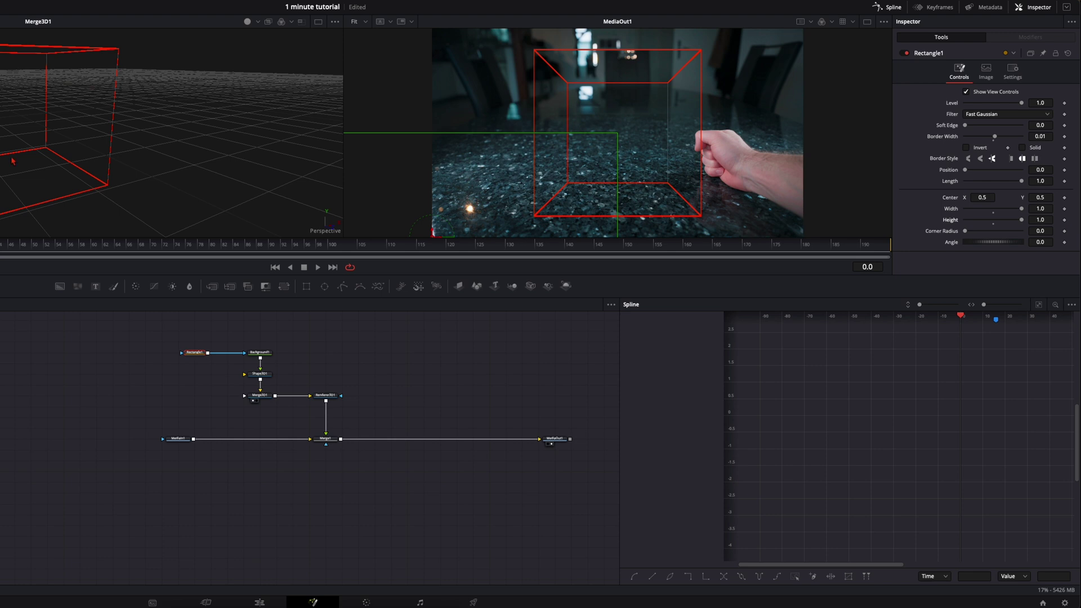
drag(12, 161, 26, 158)
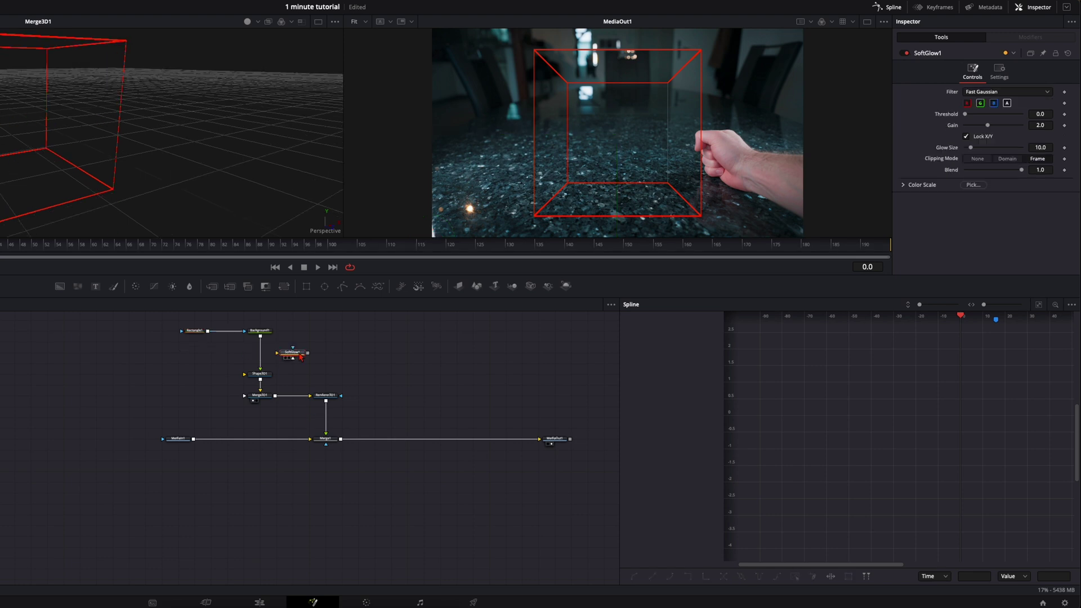
Step: Delete the unconnected Soft Glow node and insert a new Soft Glow between the Background and Shape 3D nodes
key(Delete)
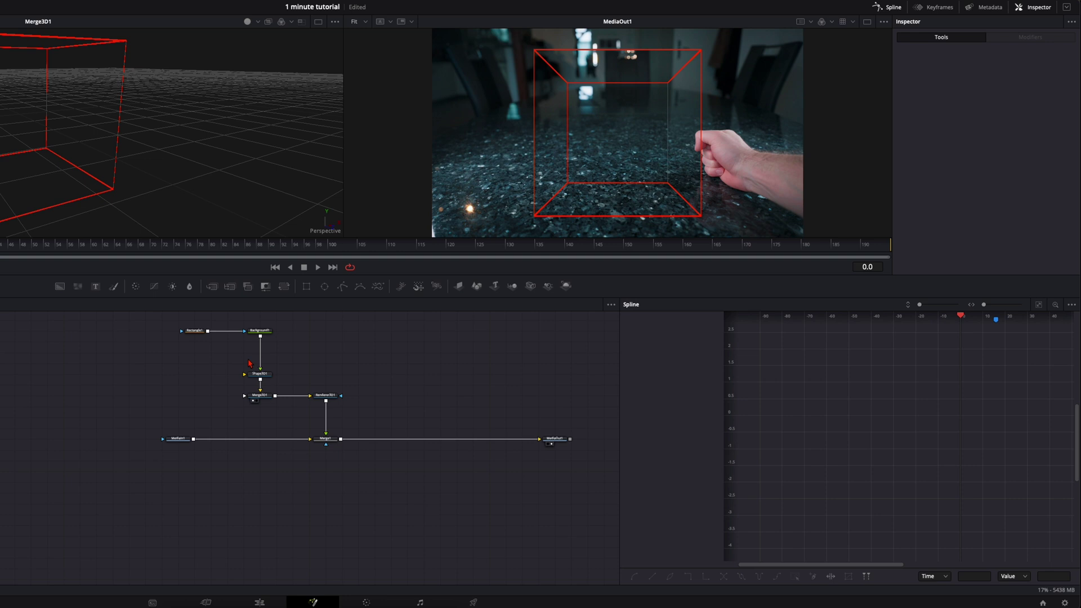
click(260, 334)
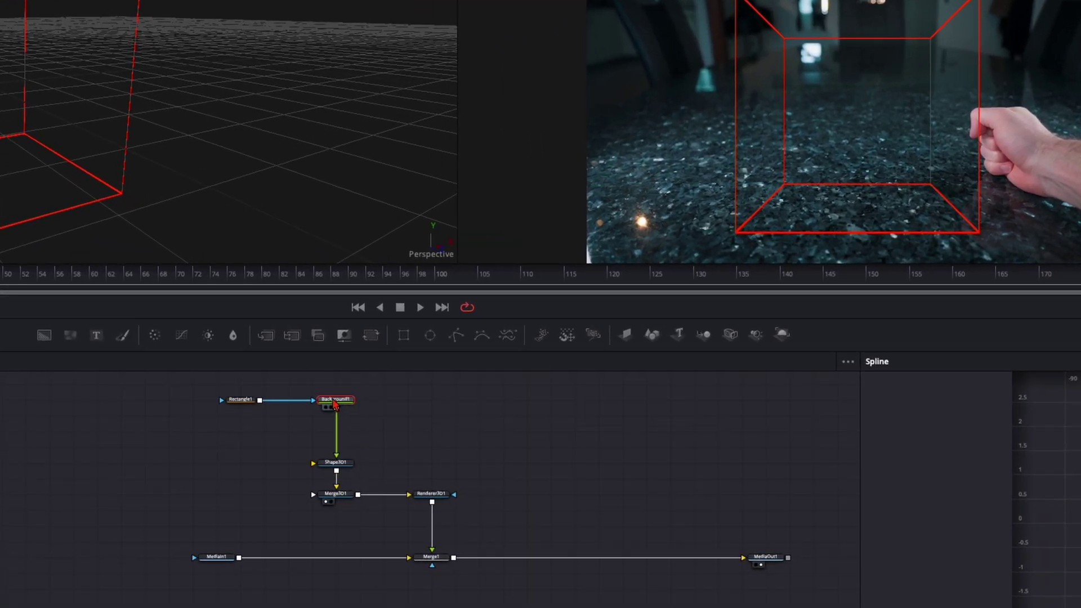
key(shift+space)
text(soft)
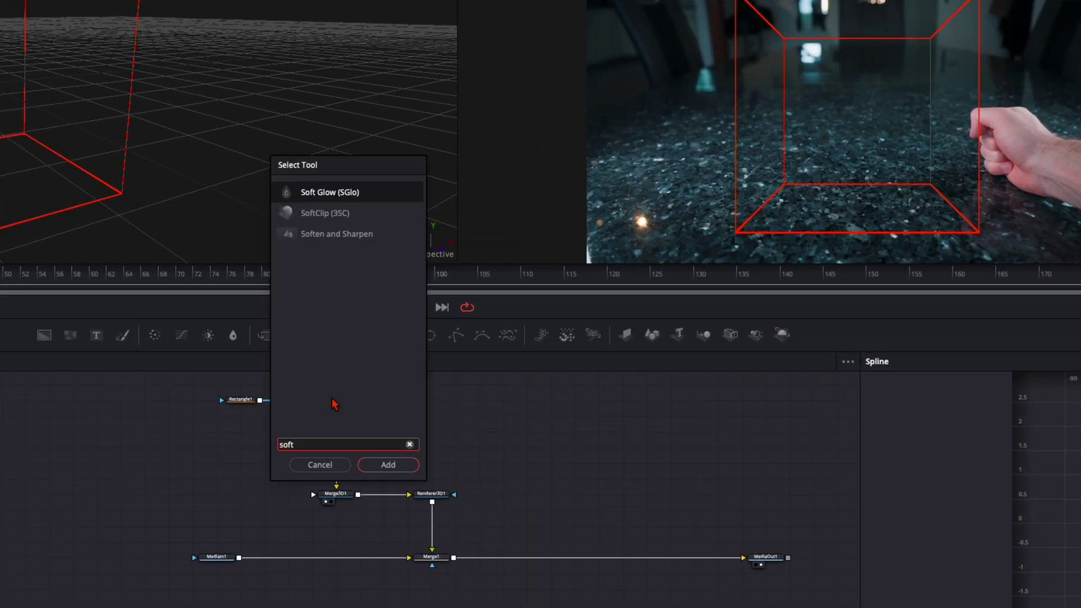
key(Return)
drag(335, 403, 342, 439)
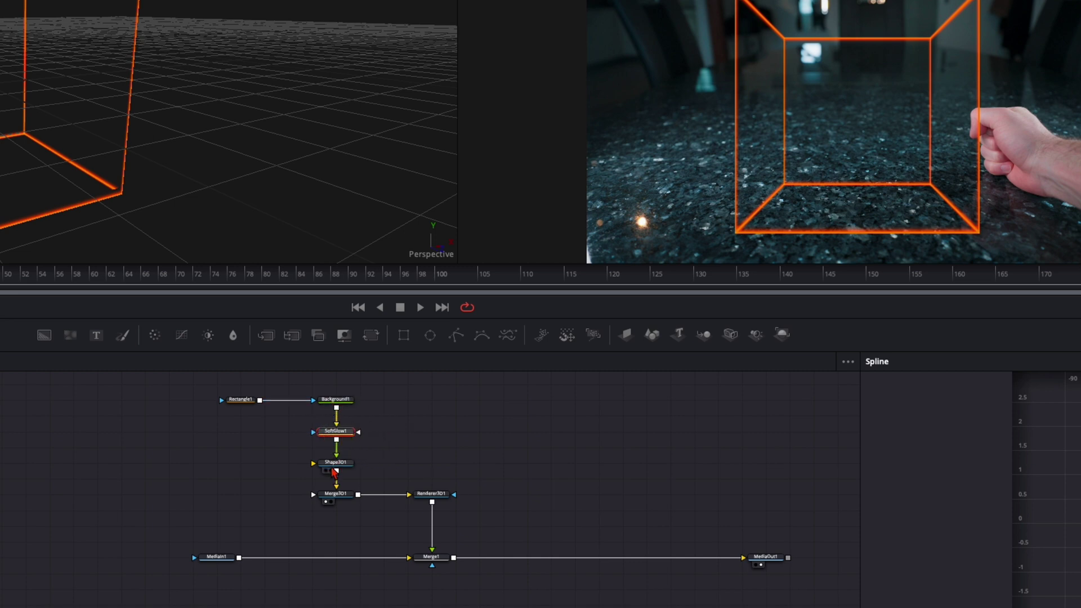
Step: Set the Soft Glow's glow size to 30 and its gain to 1.5
mouse_move(340, 433)
mouse_down()
mouse_move(439, 454)
mouse_move(362, 456)
mouse_move(335, 442)
mouse_up()
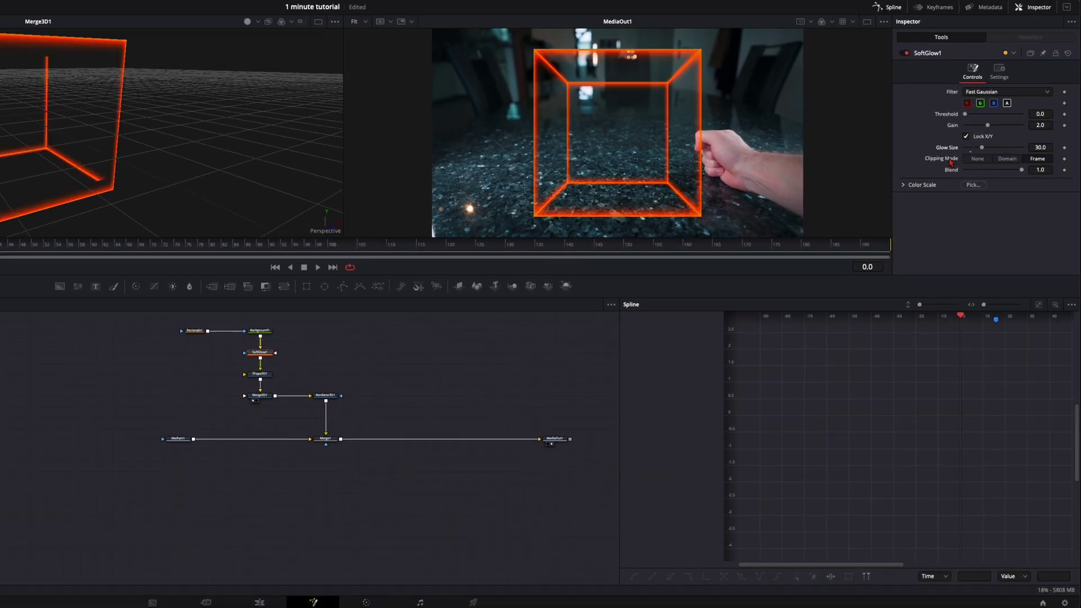
click(981, 126)
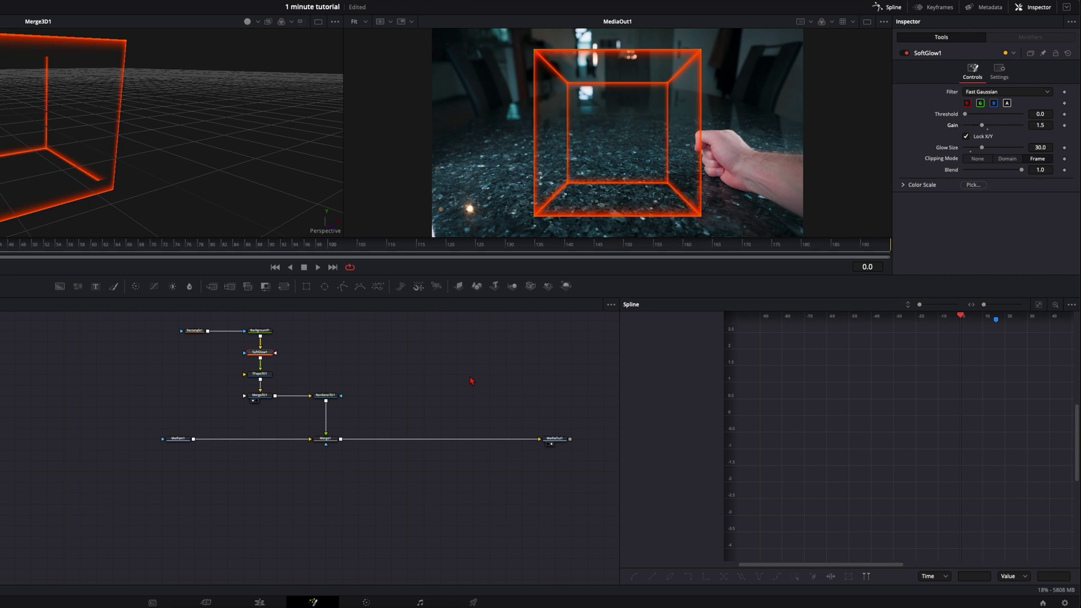
Step: Insert a Transform 3D node after Shape 3D, with translation X -0.377, Y -0.174, Z -1.59 and X rotation 13
drag(166, 316, 169, 397)
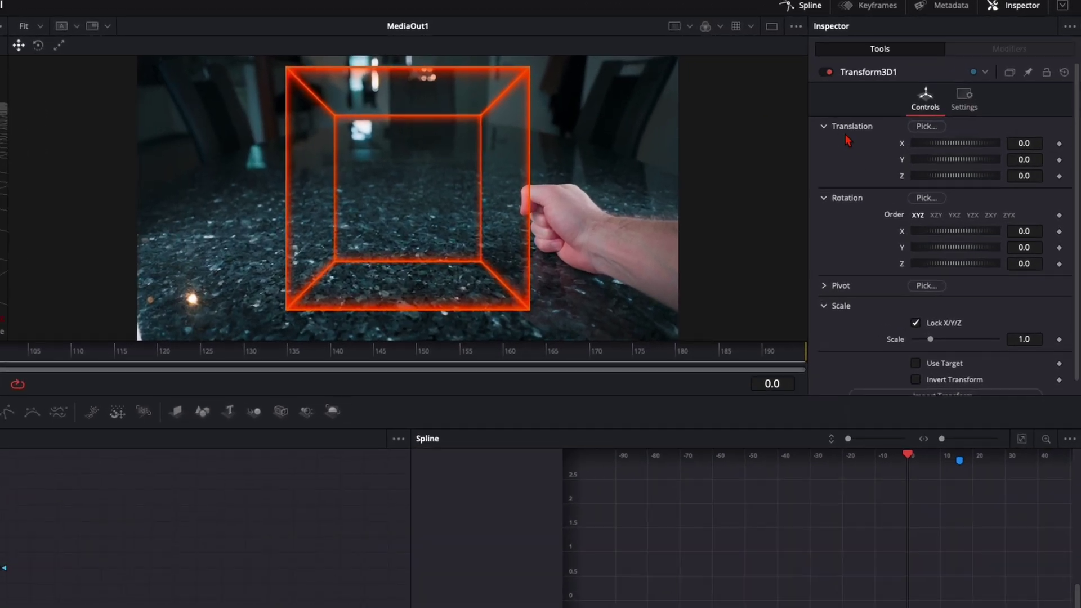
drag(970, 151, 946, 179)
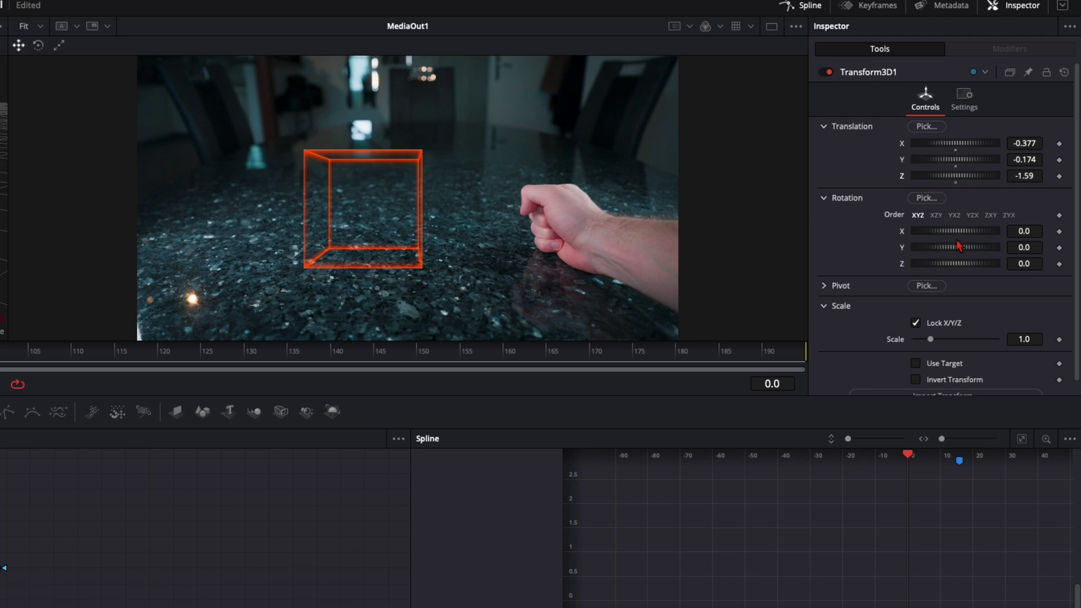
mouse_move(961, 237)
mouse_down()
mouse_move(990, 235)
mouse_move(951, 231)
mouse_move(961, 232)
mouse_up()
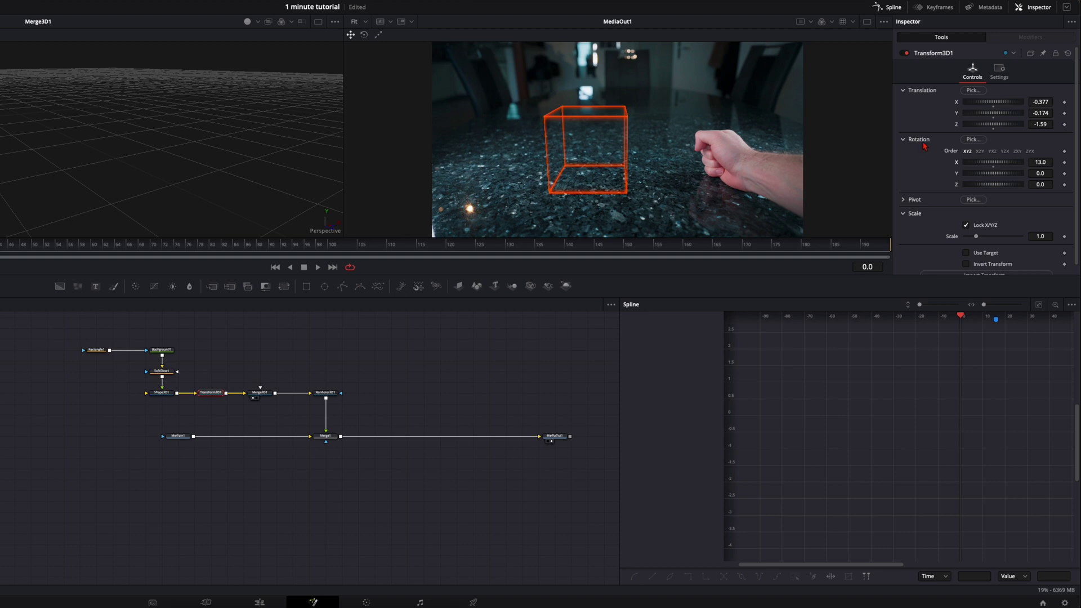
Step: Set the cube's translation to X 1.214, Y -0.221, Z -5.34, with Y rotation 6.0 and Z rotation 1.6
click(921, 140)
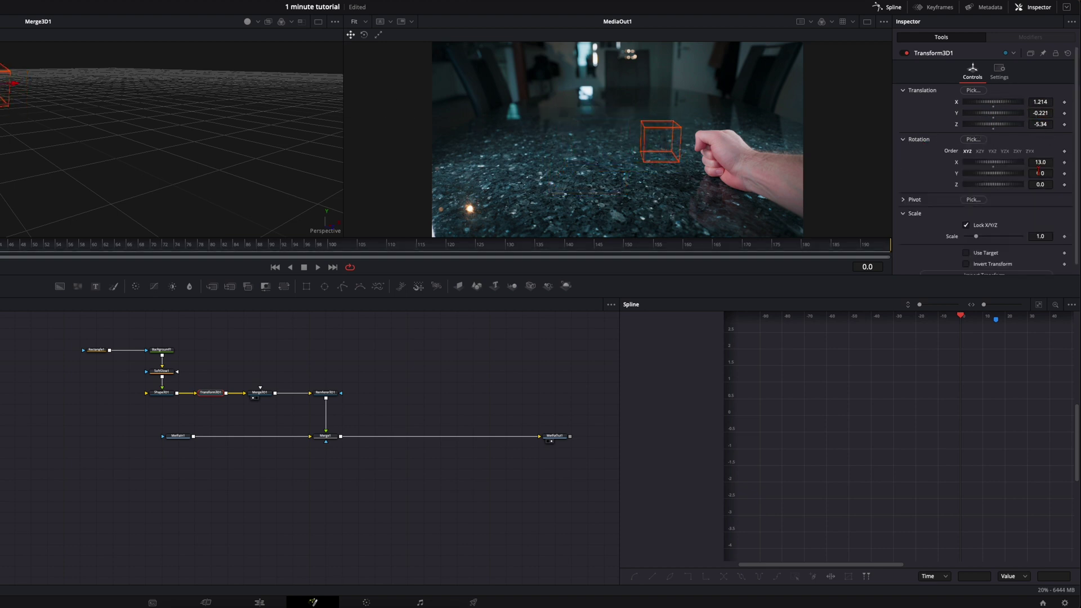
click(1042, 184)
text(1.6)
key(Return)
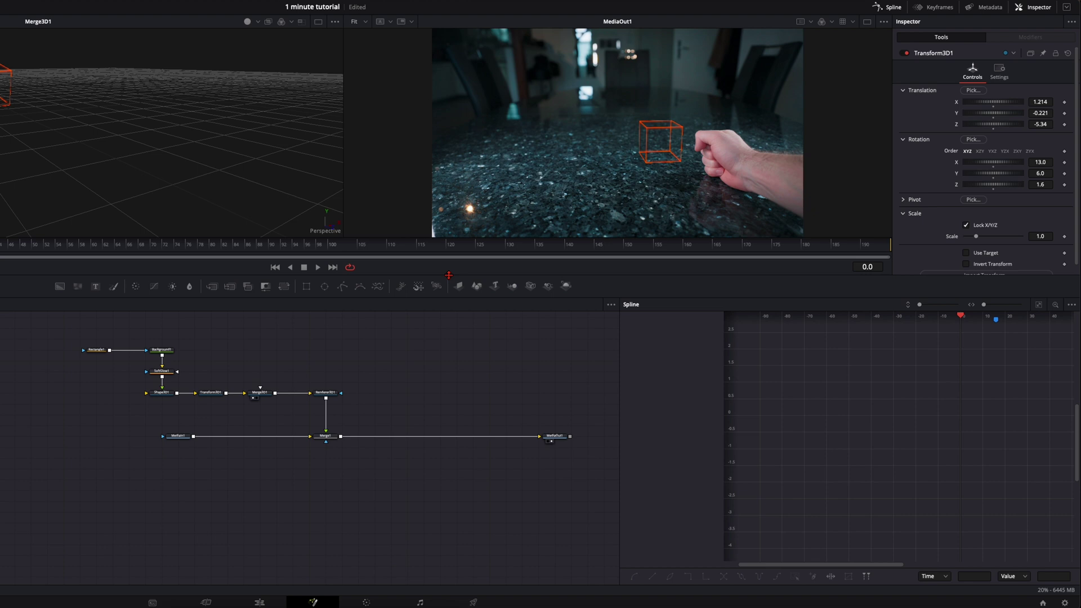
Step: Duplicate the cube's node chain from Rectangle through Transform 3D and connect the copy to the Merge 3D node
drag(47, 332, 204, 407)
key(ctrl+v)
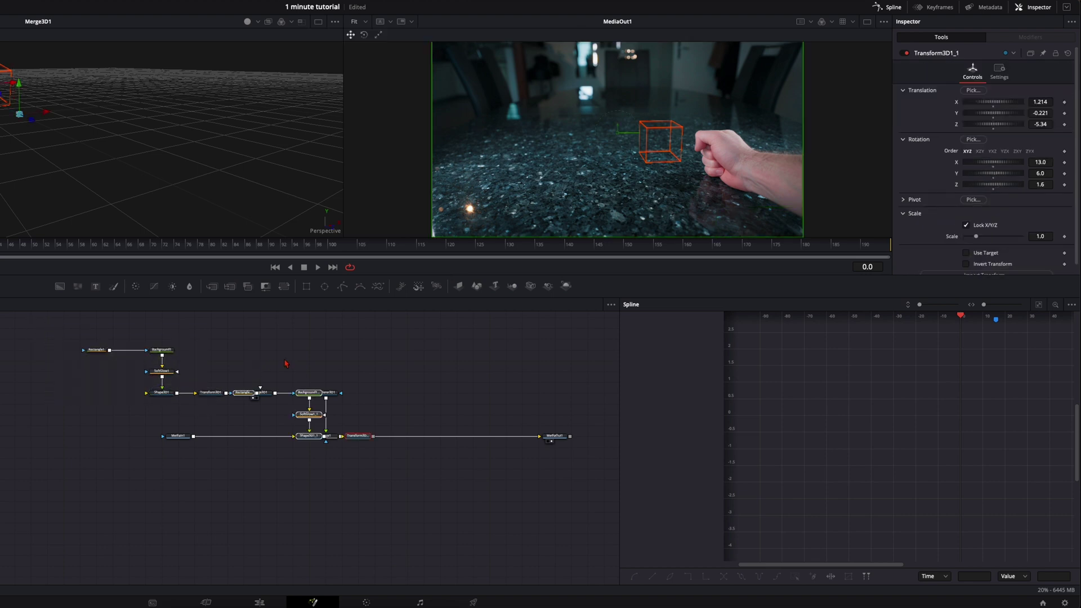
drag(350, 436, 261, 388)
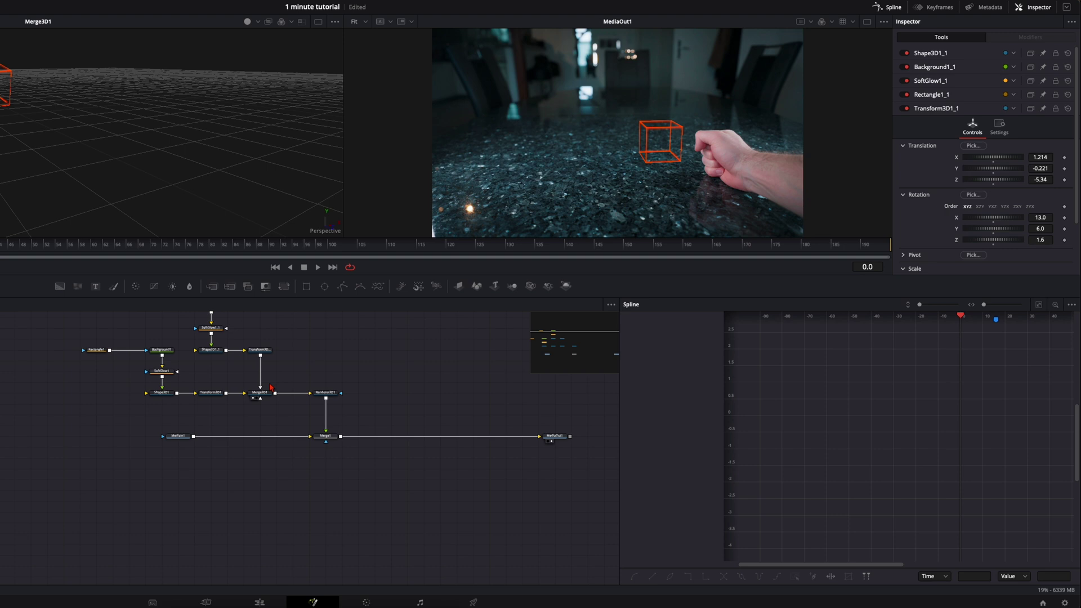
Step: Set the copied cube's translation to X -2.781, Y -0.67, Z -6.81, with Y rotation 48.7 and Z rotation 6.7
click(256, 350)
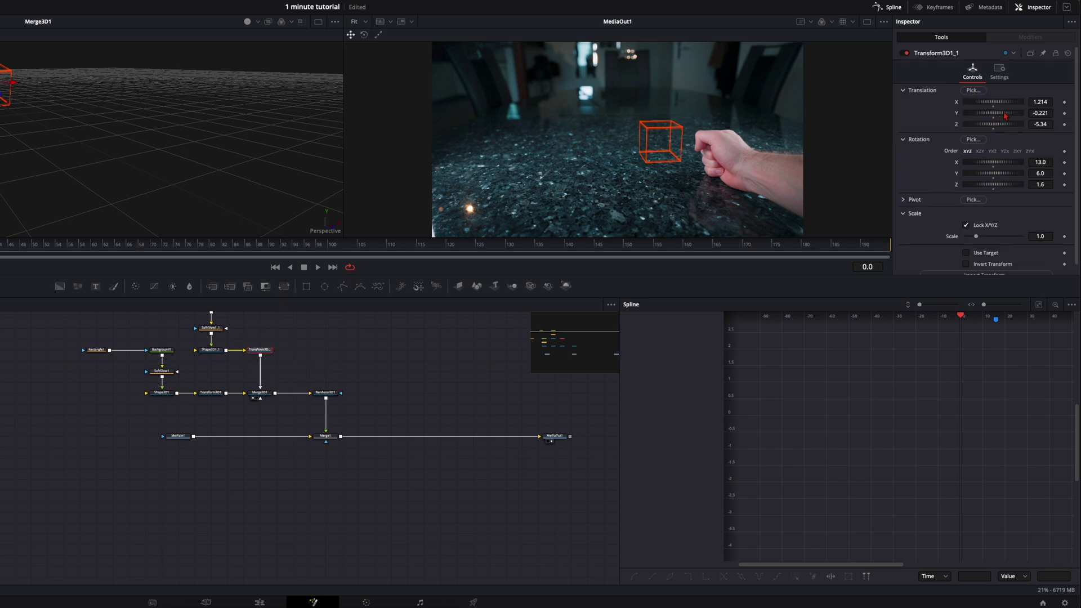
drag(1006, 117, 936, 100)
drag(997, 125, 980, 125)
drag(994, 173, 1047, 185)
drag(1053, 115, 1047, 119)
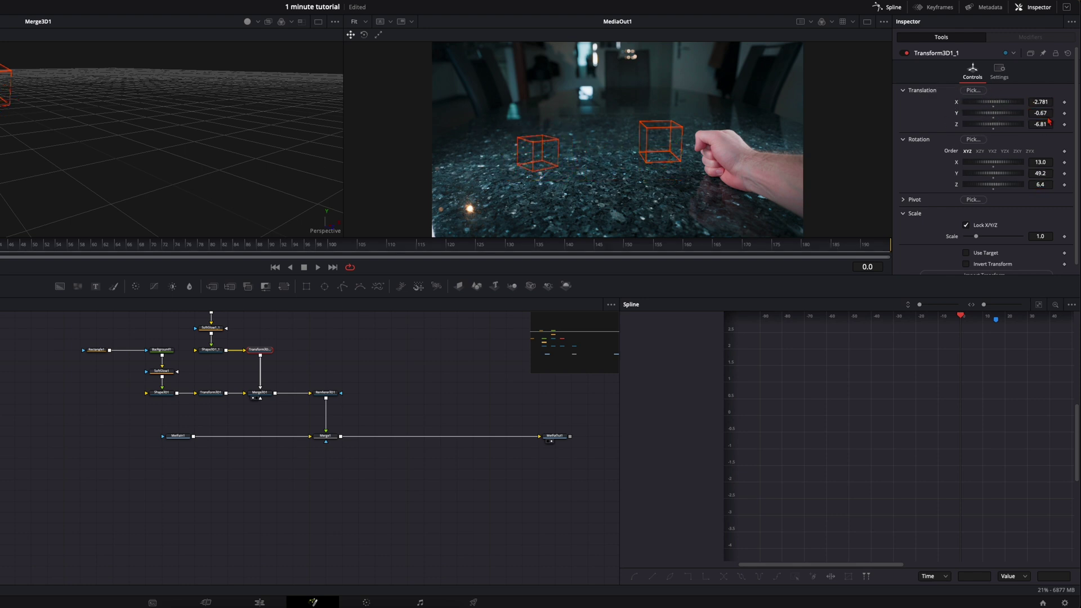
click(435, 392)
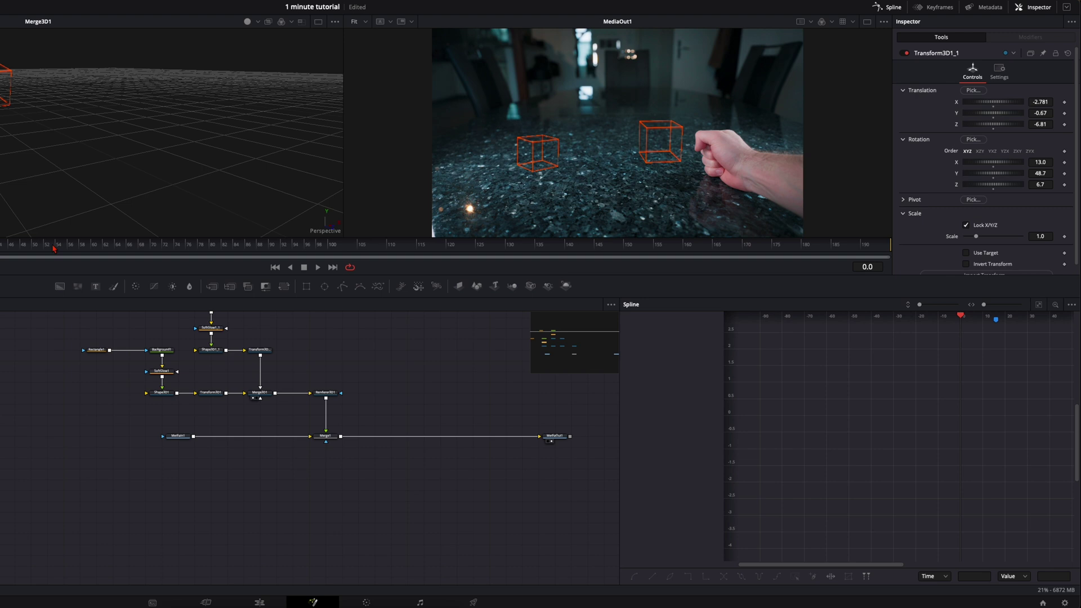
Step: Widen the Spline editor to cover most of the node graph's width
drag(419, 399, 265, 435)
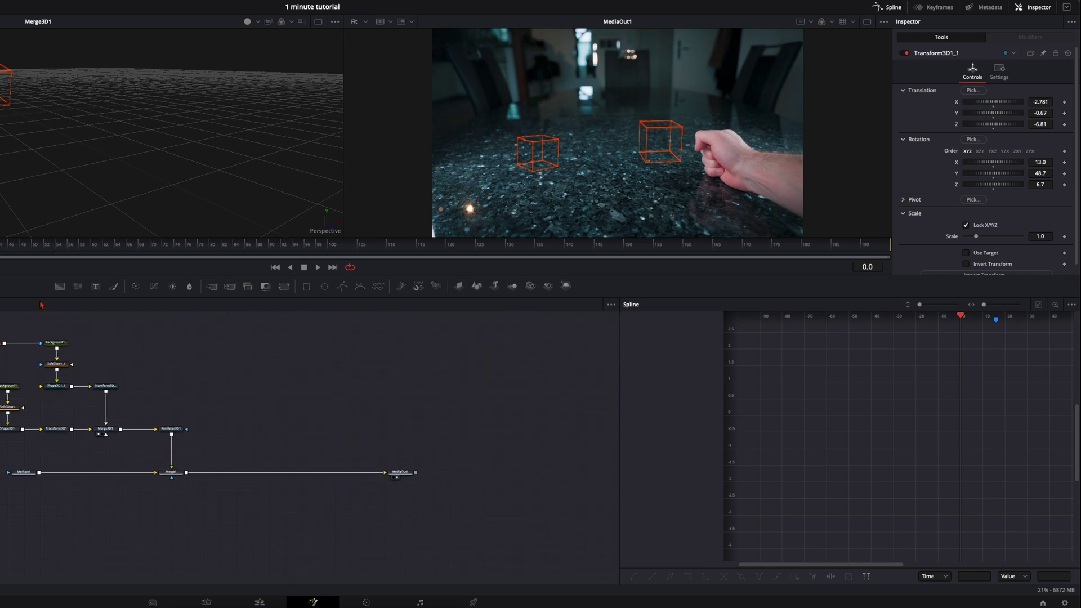
click(888, 7)
click(888, 8)
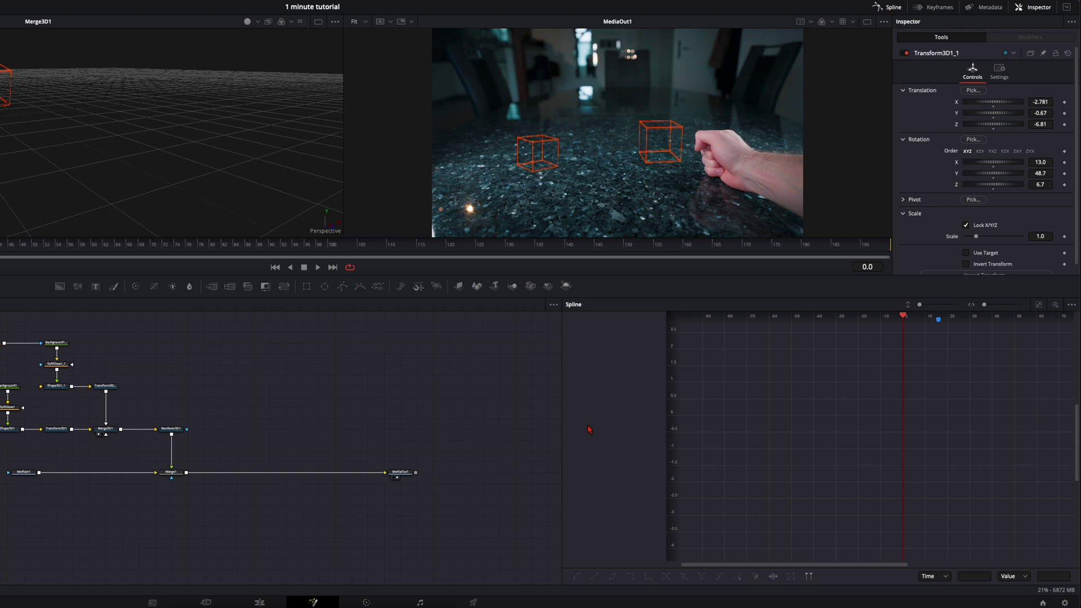
drag(561, 428, 322, 431)
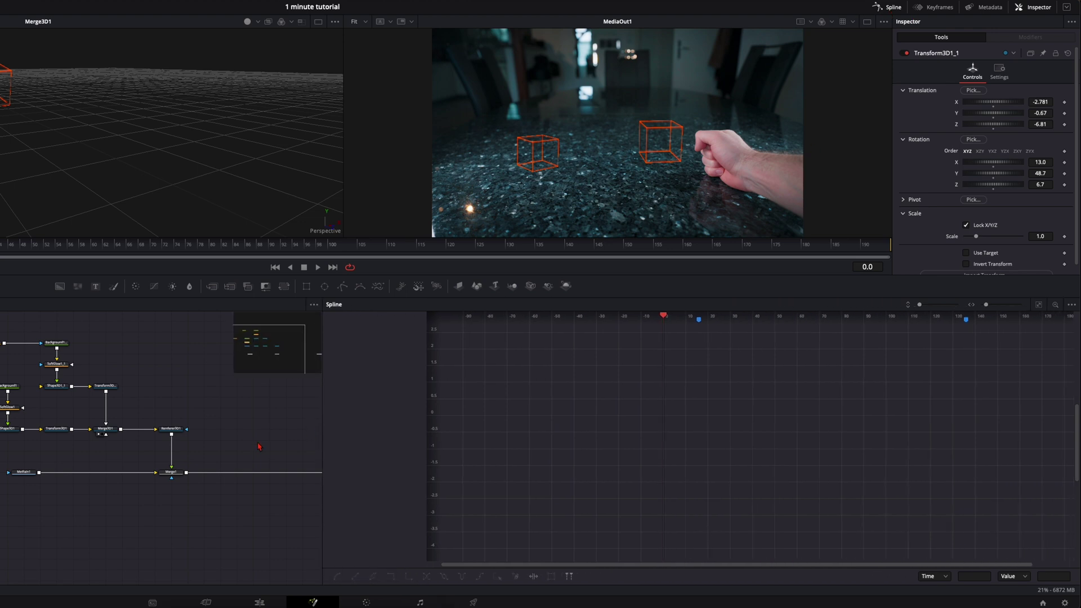
drag(167, 429, 51, 408)
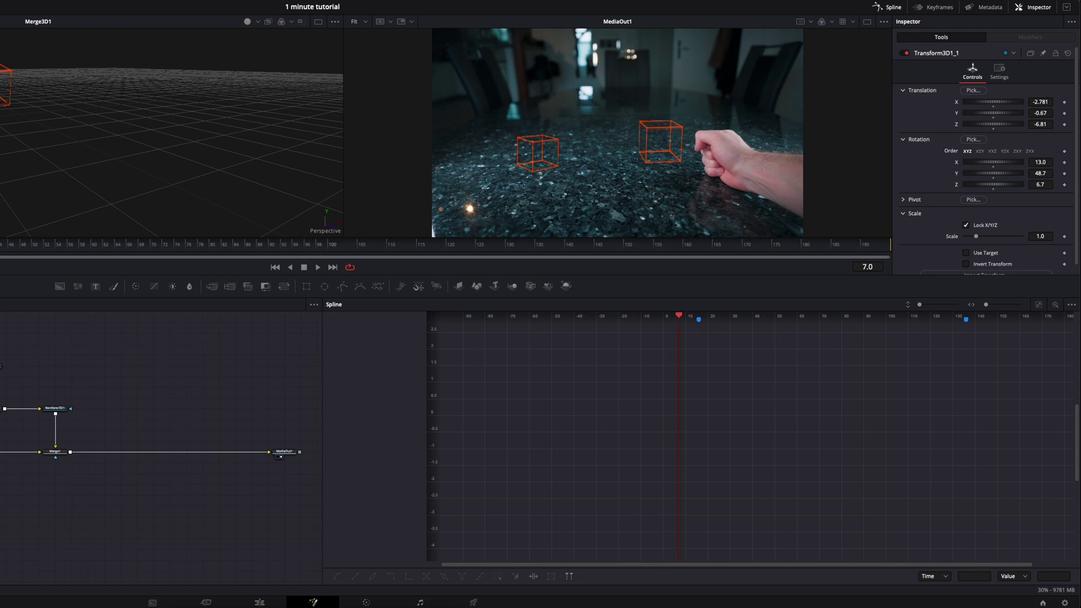
Step: At frame 16, keyframe the X, Y and Z translation and rotation of the original cube's Transform 3D node
key(Right)
key(Right)
key(Right)
key(Right)
key(Right)
key(Right)
key(Right)
key(Right)
key(Right)
scroll(161, 449, down, 1)
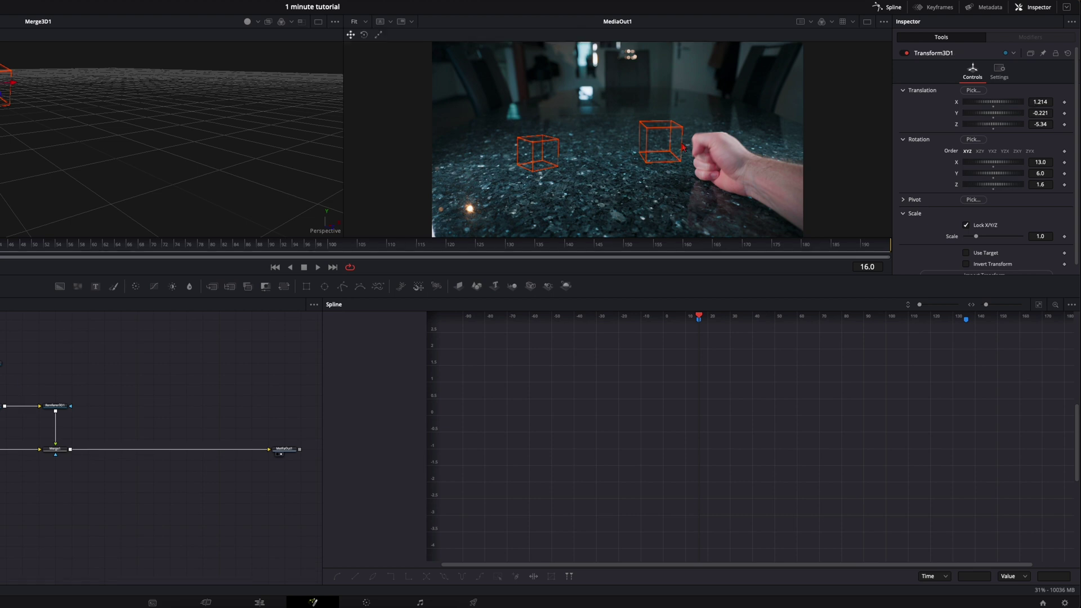
click(1065, 102)
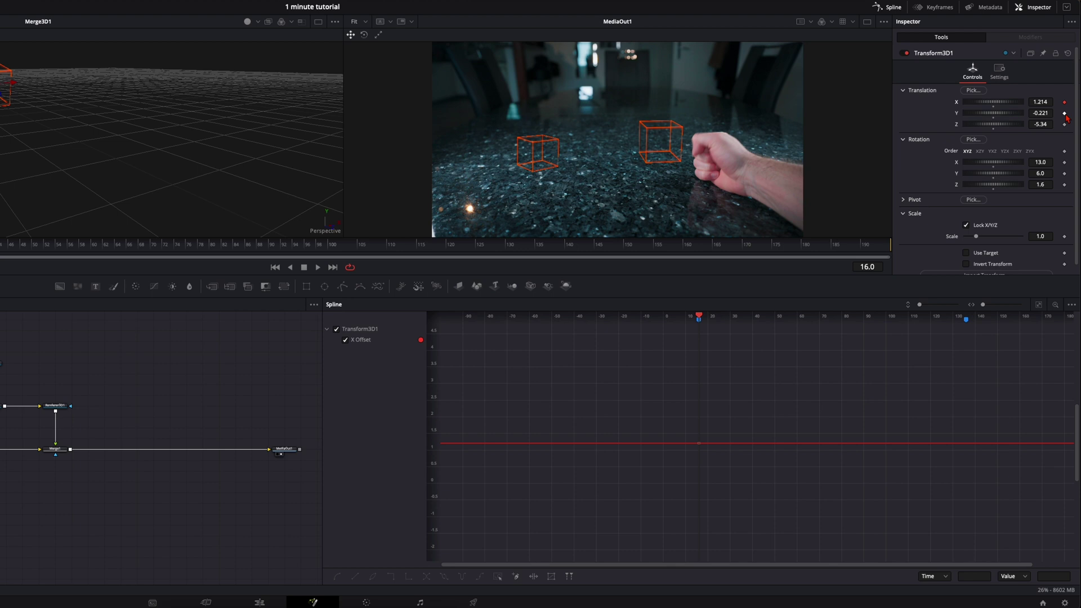
click(1065, 113)
click(1064, 124)
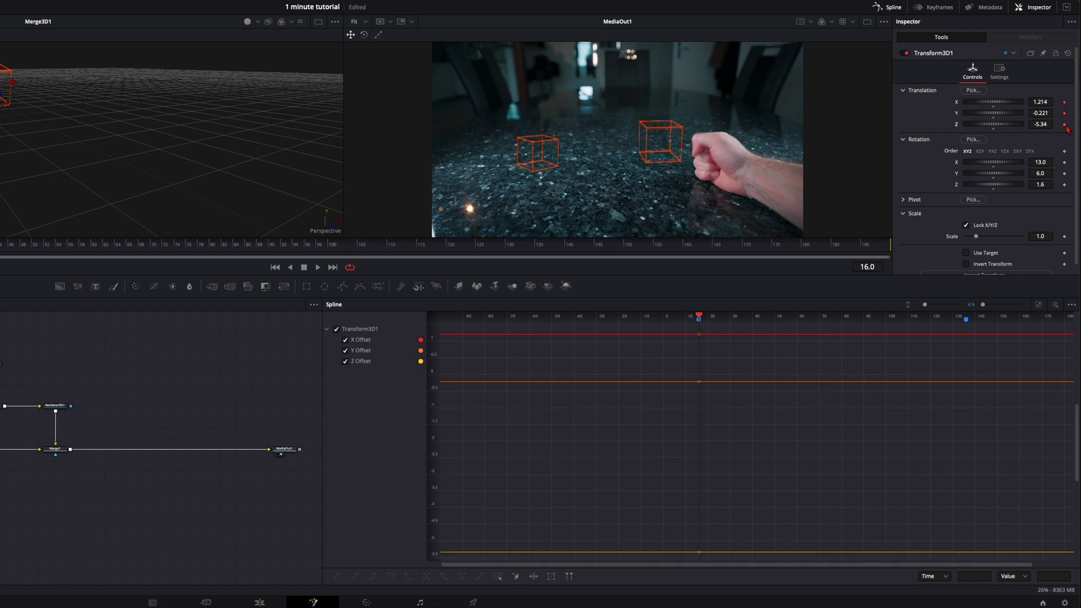
click(1065, 162)
click(1064, 174)
click(1064, 185)
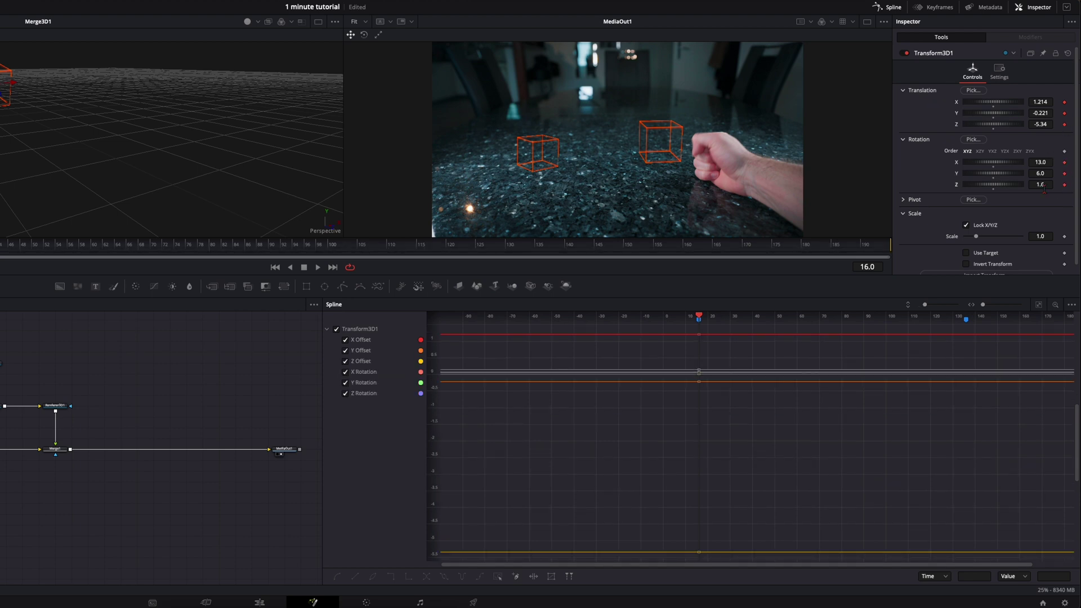
Step: At frame 16, keyframe all translation and rotation axes of the copied cube's Transform 3D node
click(1, 363)
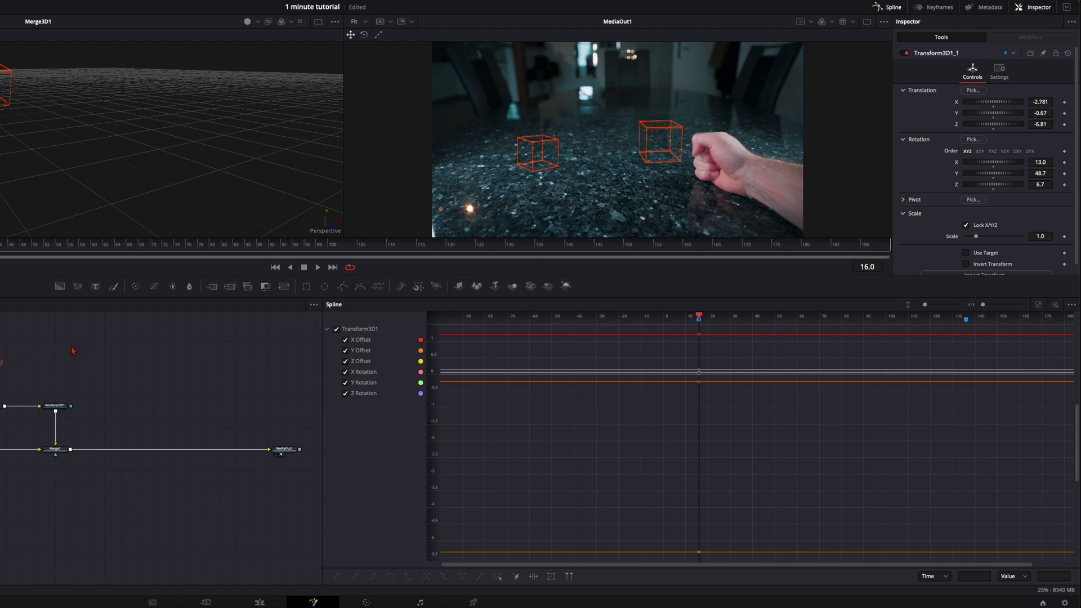
click(1064, 102)
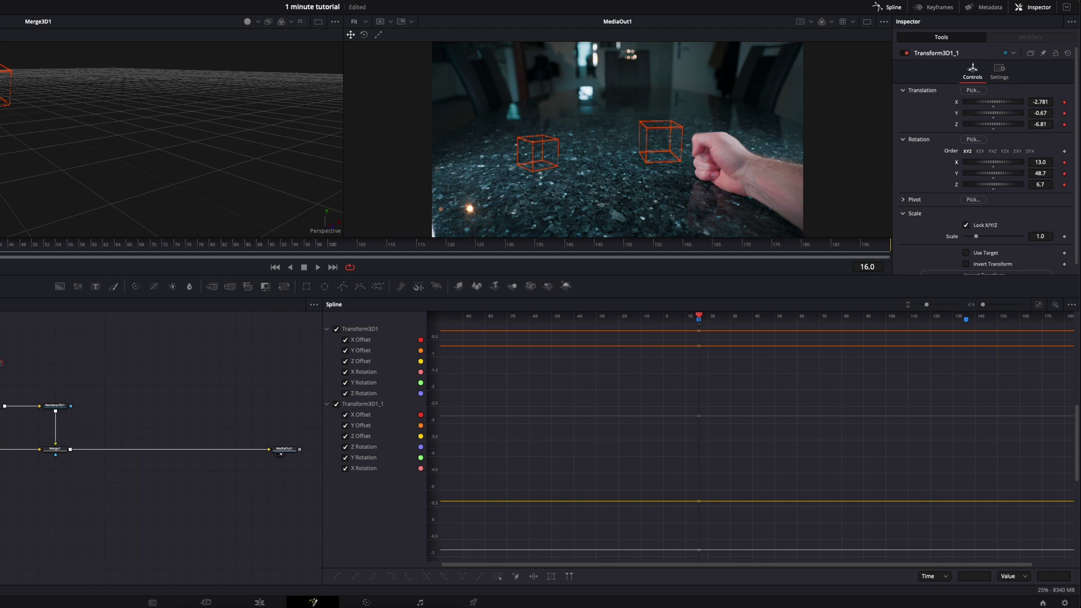
Step: At frame 136, set the original cube's translation to X about 1.3, Y 1.914, Z -5.69 and its rotation to X 26.2, Y -14.0, Z -2.8
drag(105, 261, 542, 264)
click(463, 347)
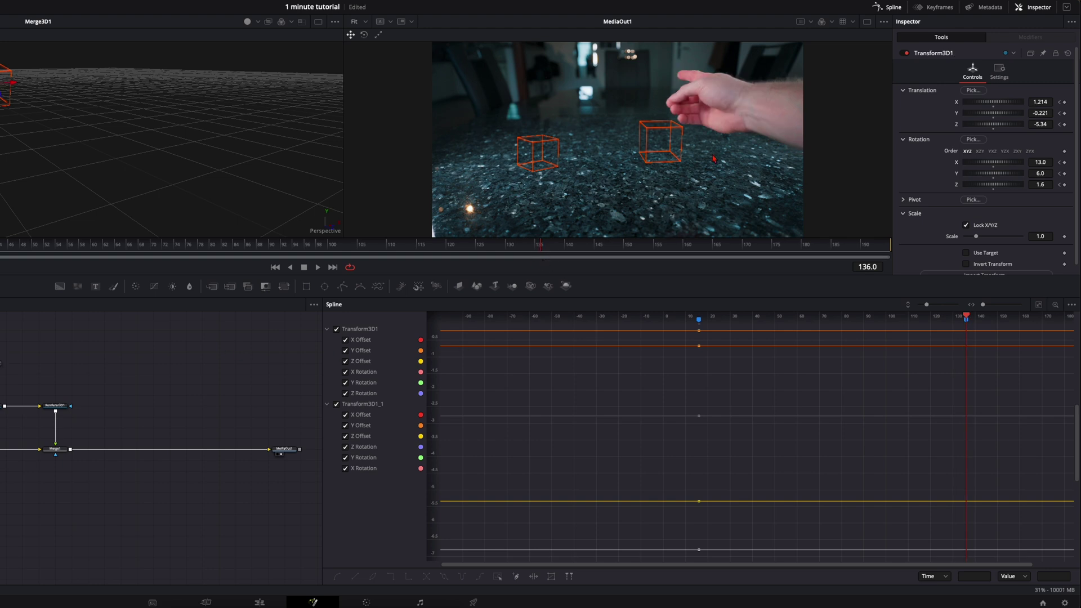
drag(1038, 115, 409, 72)
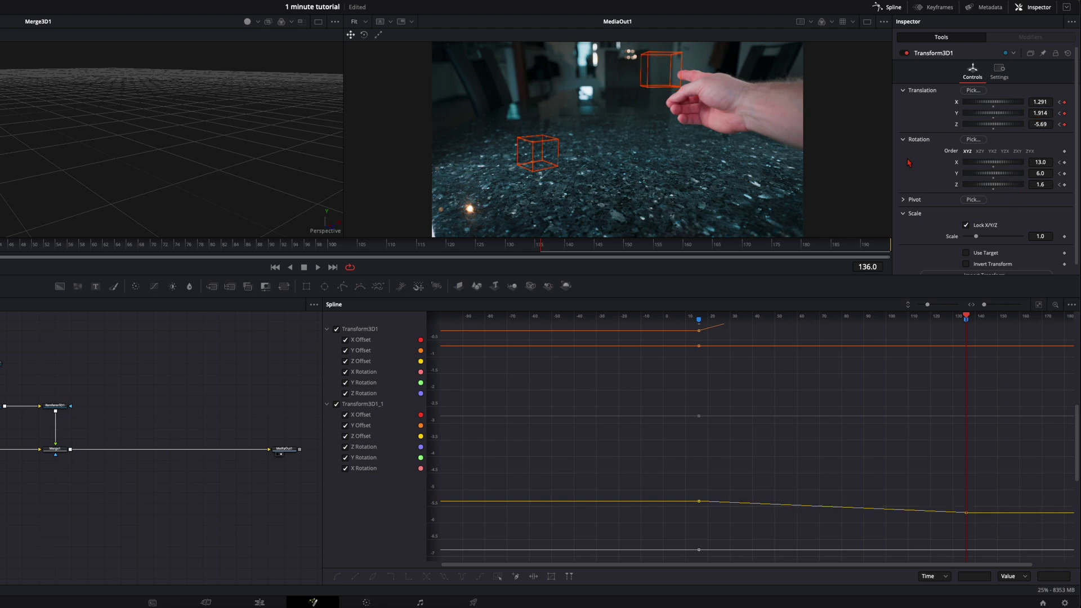
drag(1047, 167, 353, 167)
drag(1048, 178, 987, 178)
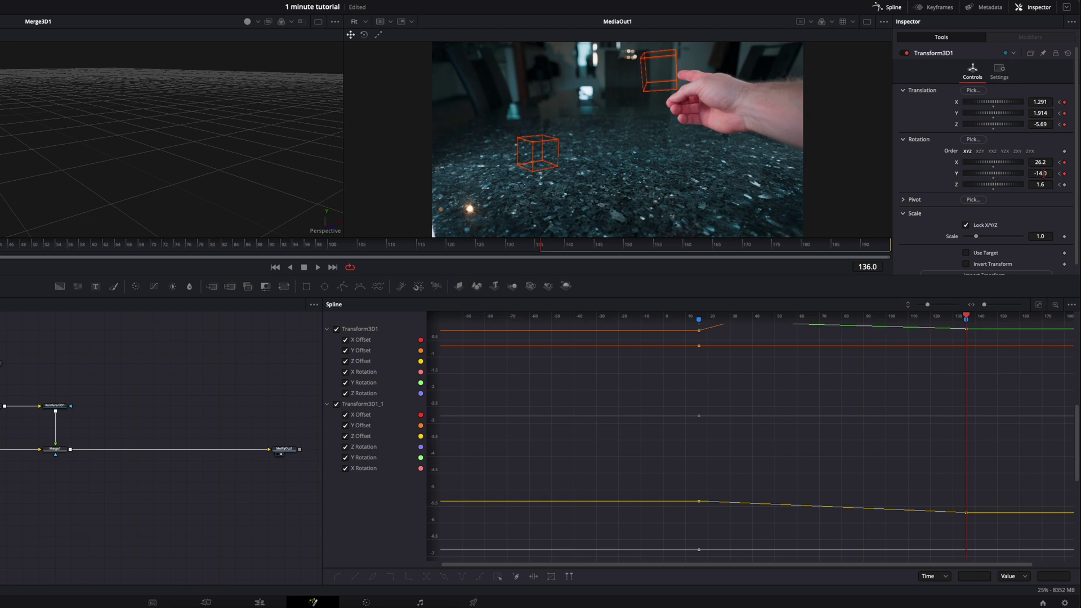
drag(1039, 186, 1016, 186)
drag(1041, 103, 1051, 104)
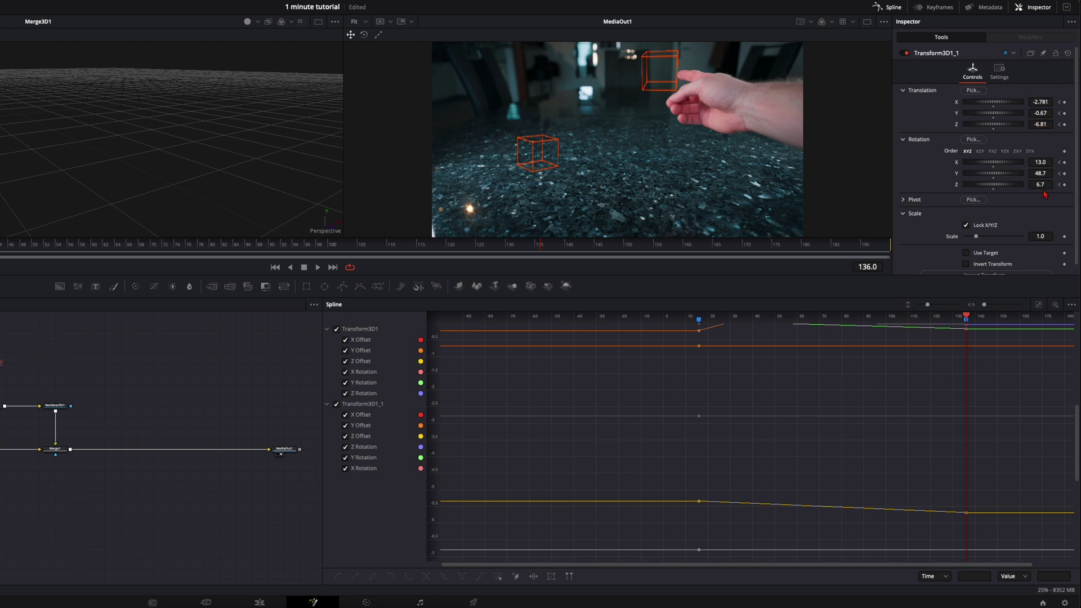
Step: At frame 136, set the copied cube's translation to X -2.809, Y 1.602, Z -6.08 and its rotation to X 23.9, Y 25.5, Z 1.8
mouse_move(1043, 114)
mouse_down()
mouse_move(1060, 102)
mouse_move(432, 106)
mouse_move(1023, 120)
mouse_up()
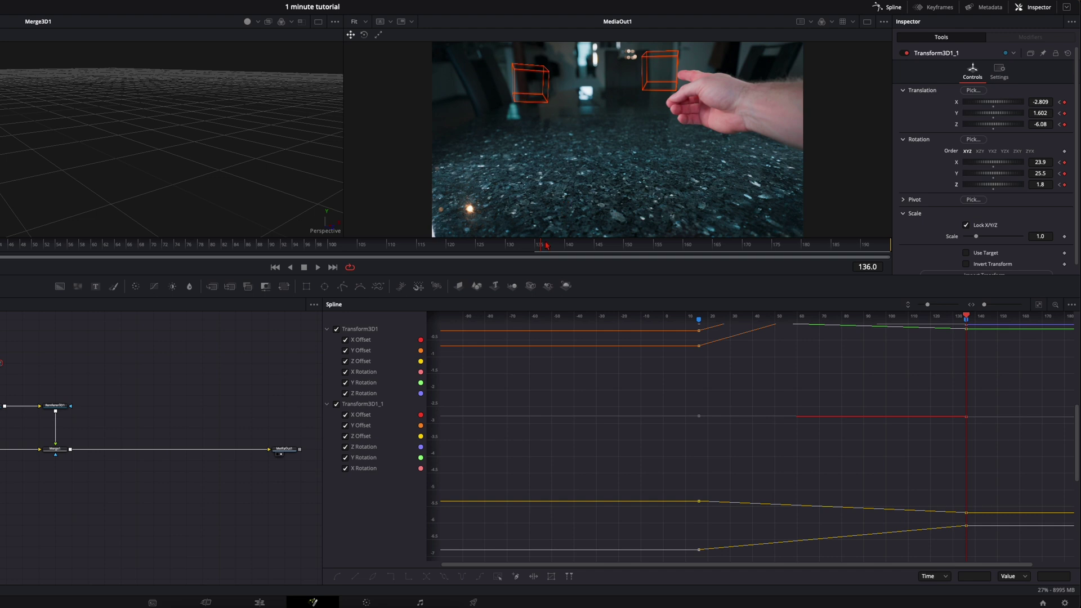
Step: At frame 140, set the original cube's translation to X -1.336, Y 1.208 and its rotation to X 22.0, Y -26.4, Z 4.1
drag(546, 245, 569, 247)
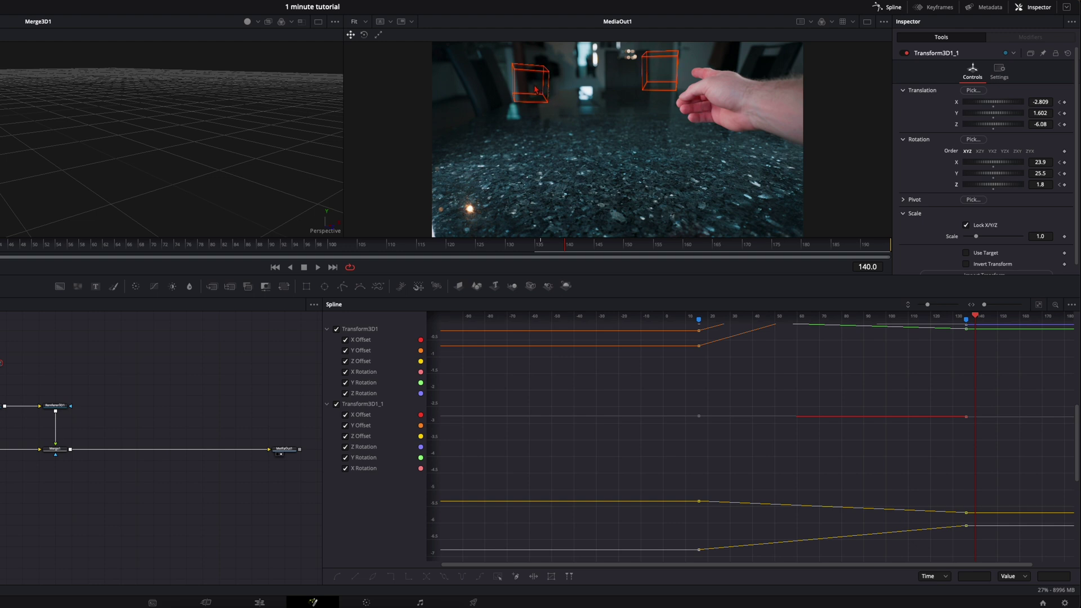
click(1, 362)
scroll(1039, 96, down, 1)
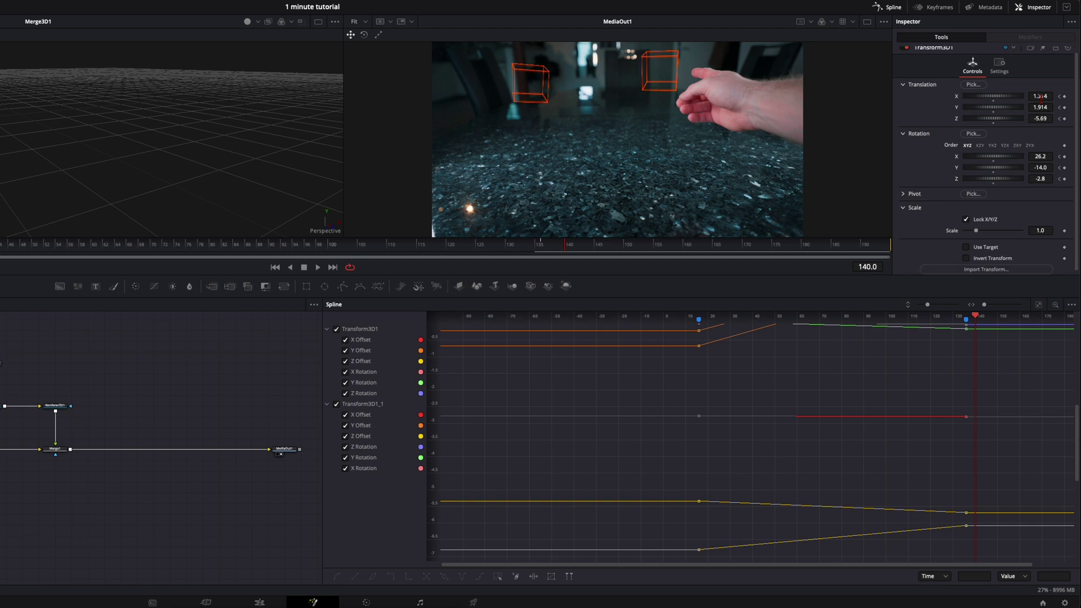
drag(1041, 97, 0, 103)
drag(1043, 107, 1006, 109)
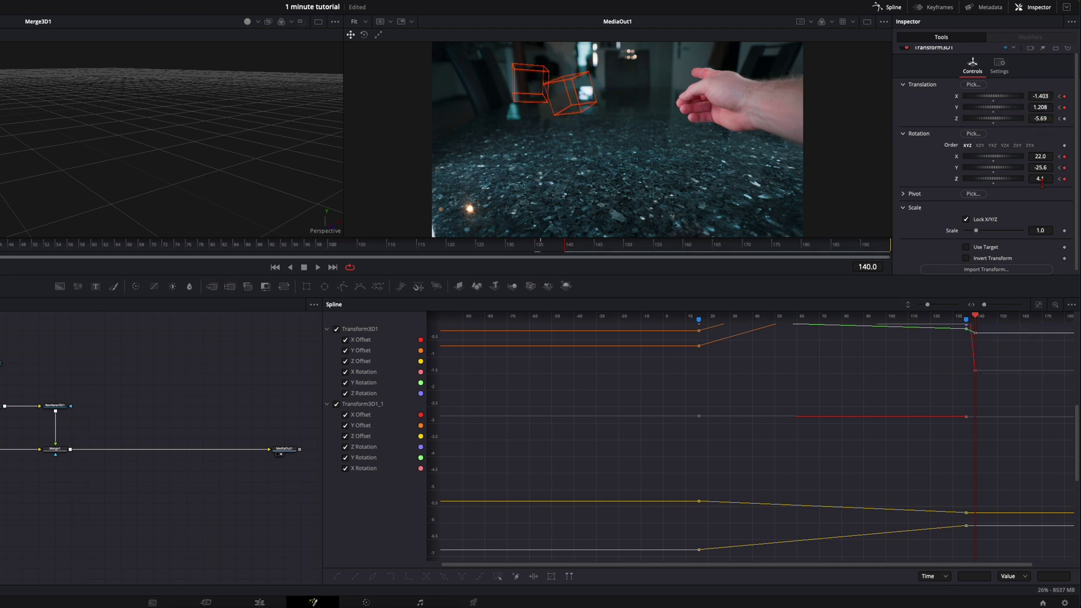
drag(1045, 168, 1045, 167)
mouse_move(1040, 96)
mouse_down()
mouse_move(1063, 97)
mouse_move(1041, 101)
mouse_up()
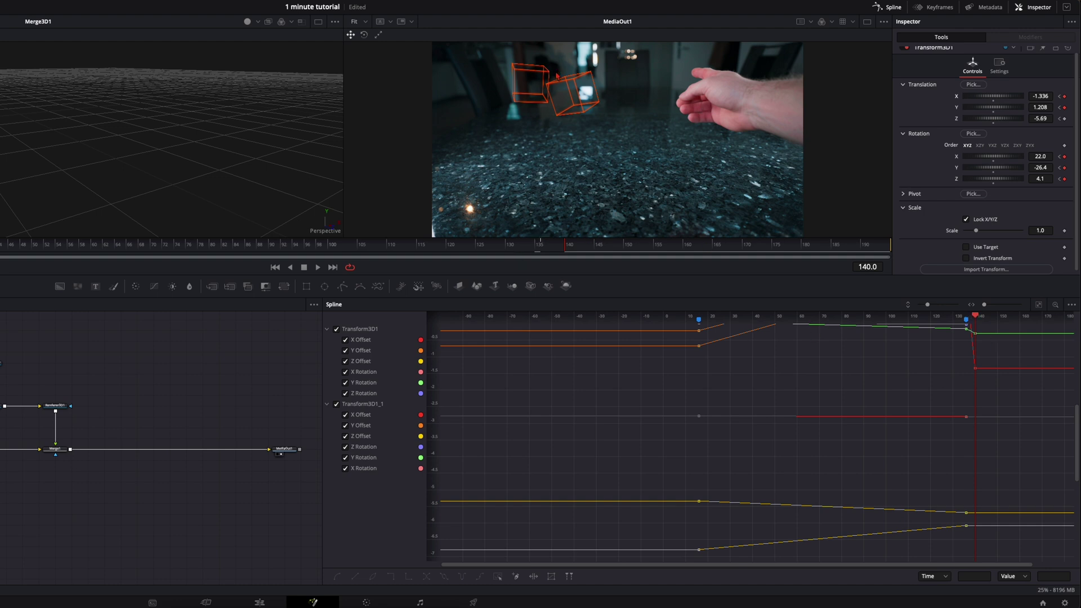
Step: At frame 140, add keyframes that hold the copied cube's translation and rotation
click(1, 363)
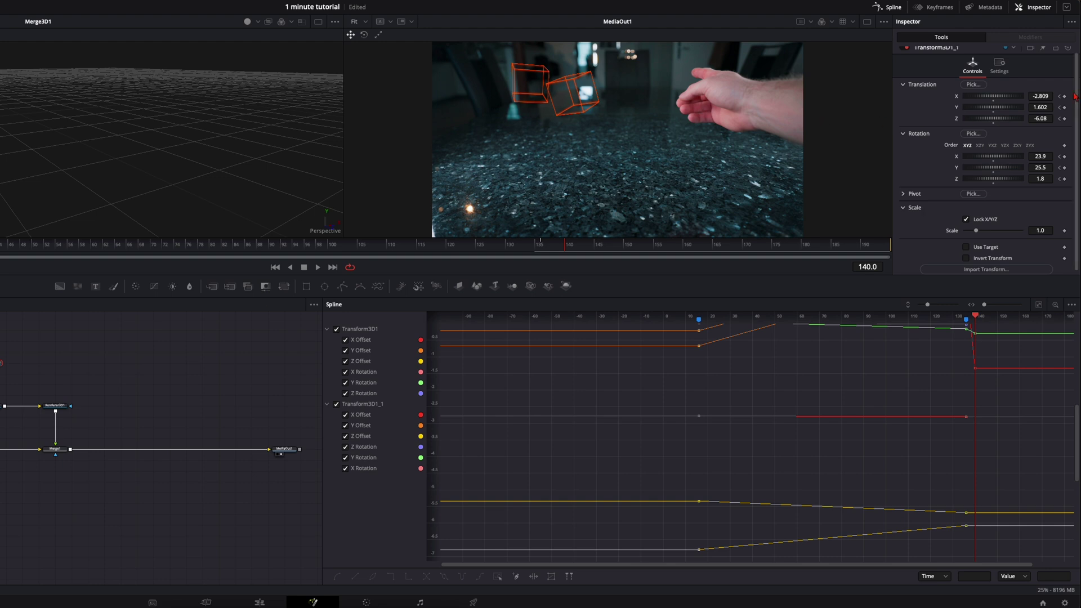
click(1065, 119)
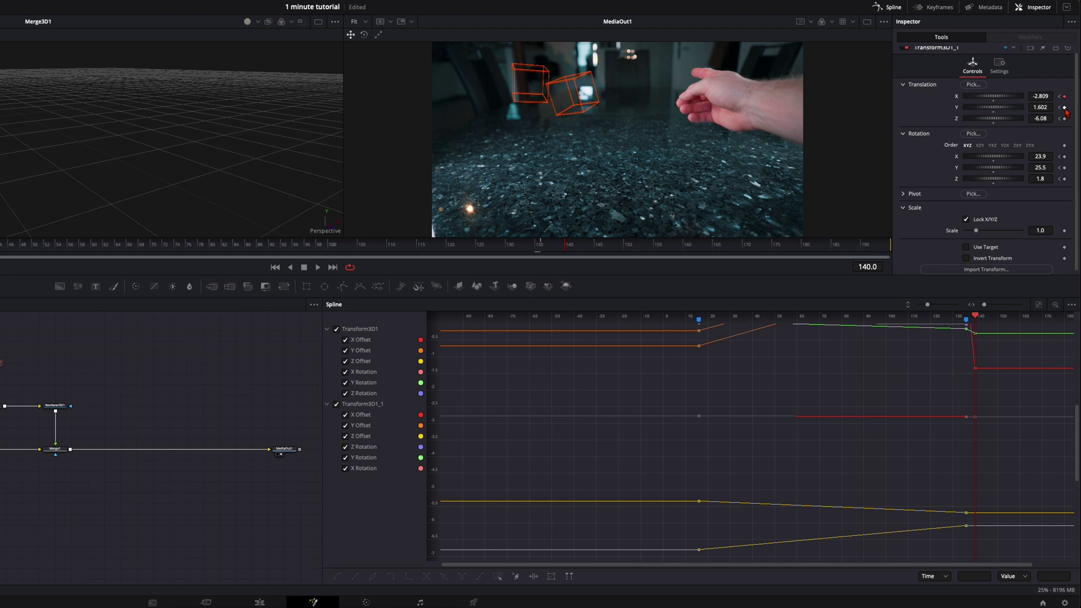
click(1065, 168)
Step: At frame 194, set the copied cube's X translation to -12.893 and move it slightly further back in Z
drag(570, 249, 897, 256)
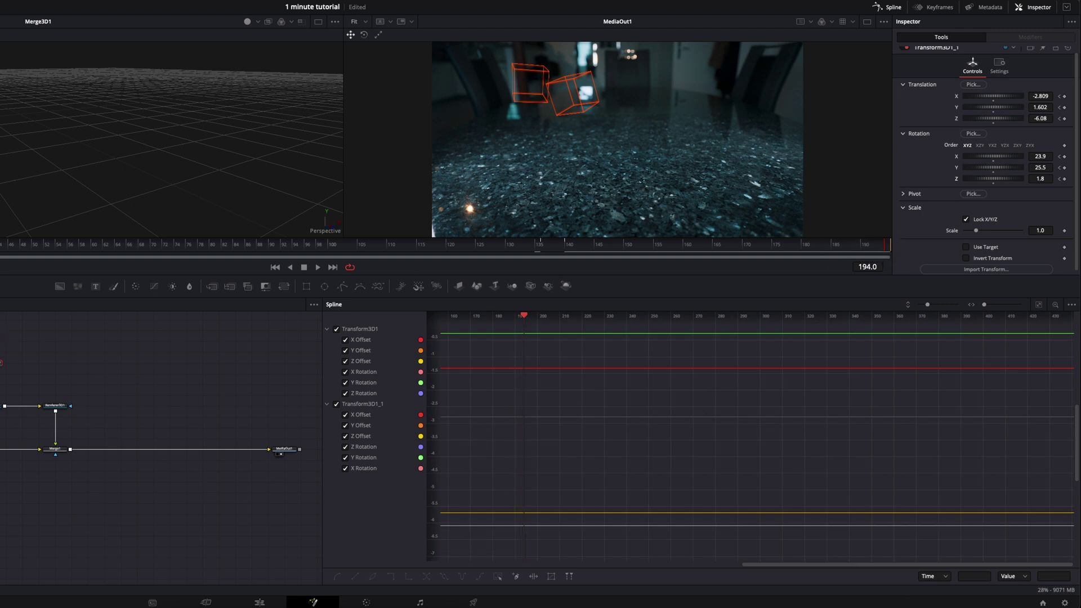
drag(1045, 96, 999, 96)
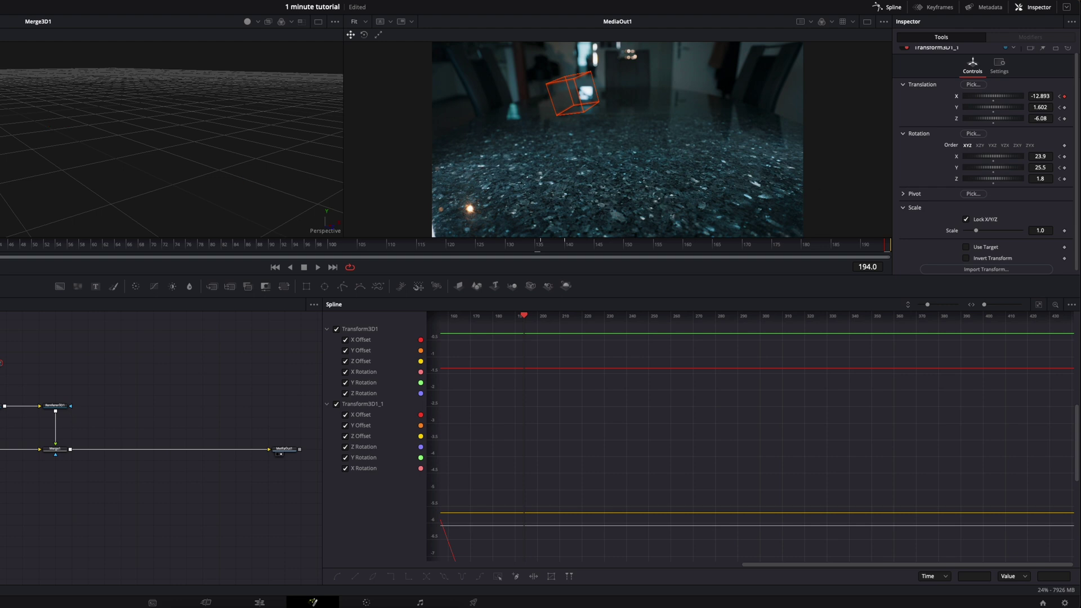
Step: At frame 194, set the original cube's translation to X -0.065, Y 1.034, Z -5.6 and change its rotation on all three axes
click(559, 101)
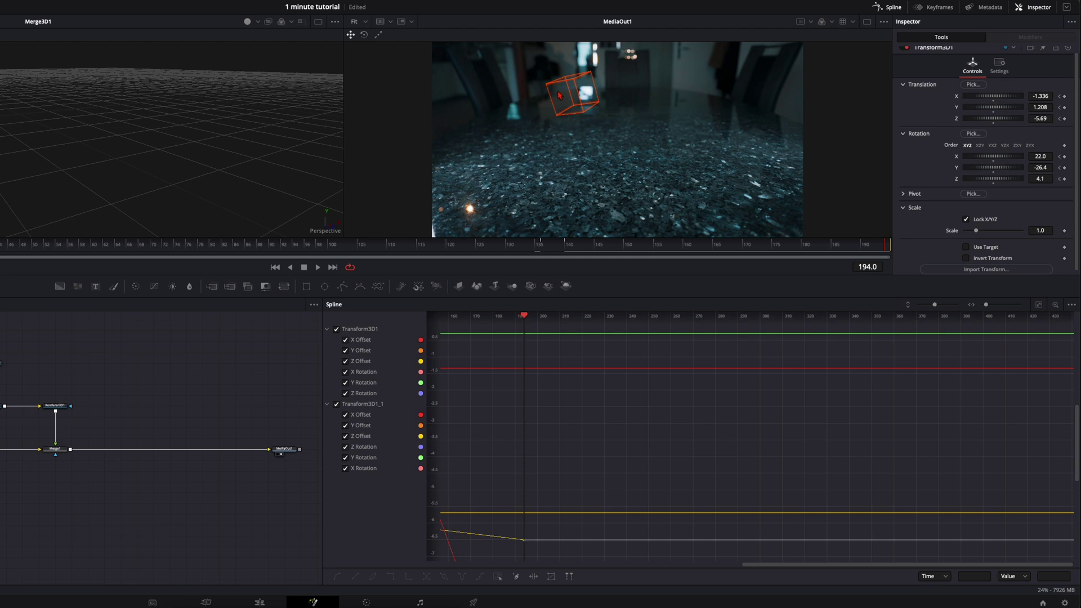
drag(1041, 96, 1042, 119)
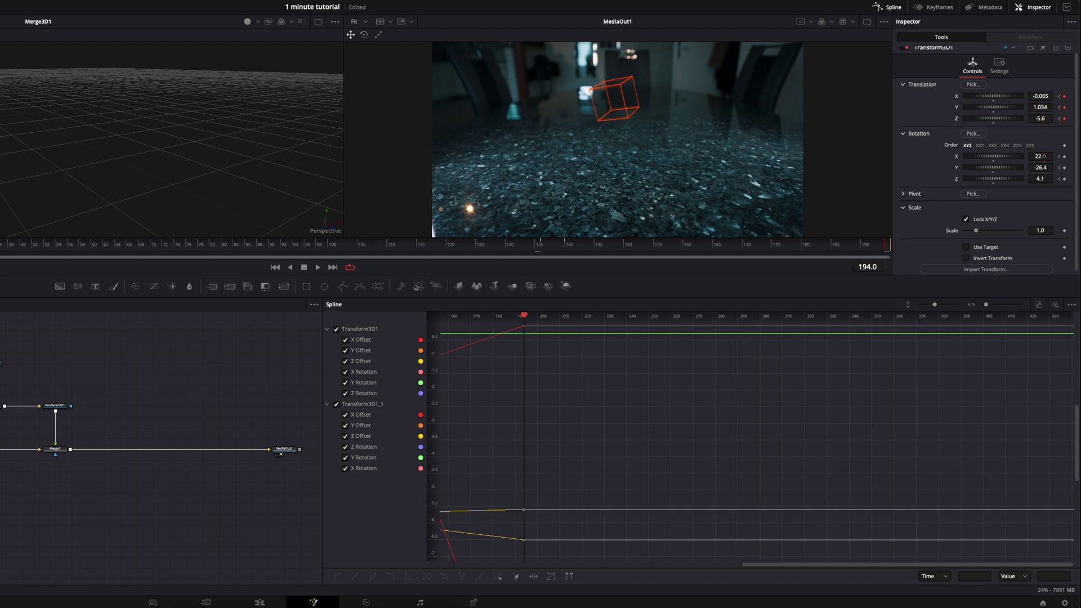
drag(1036, 159, 325, 169)
drag(1041, 179, 0, 174)
drag(1040, 167, 361, 166)
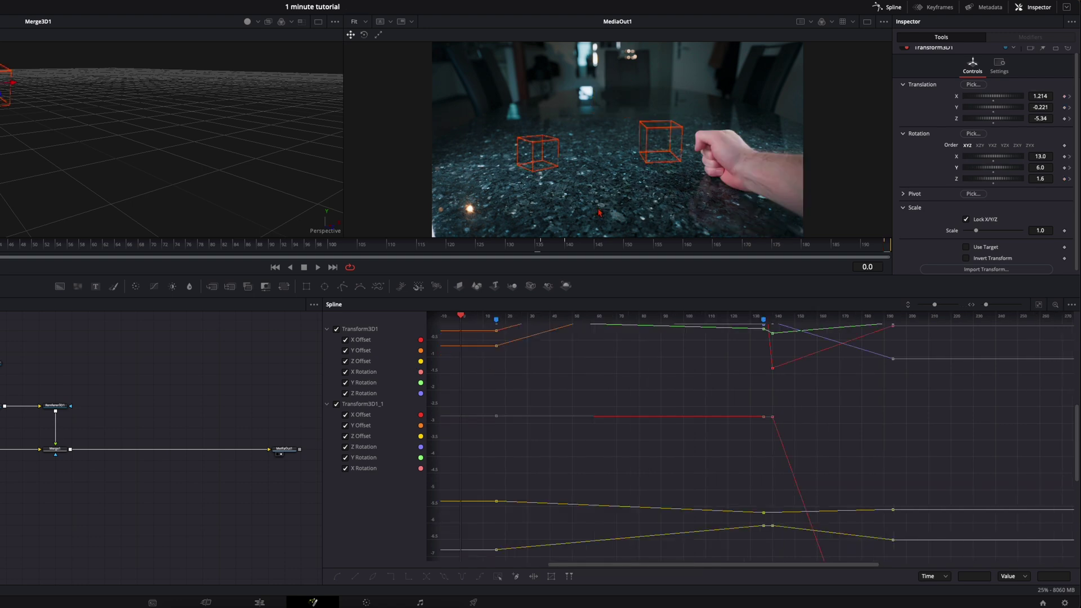
Step: Play the animation from frame 0 to check the movement of both cubes against the hand
key(space)
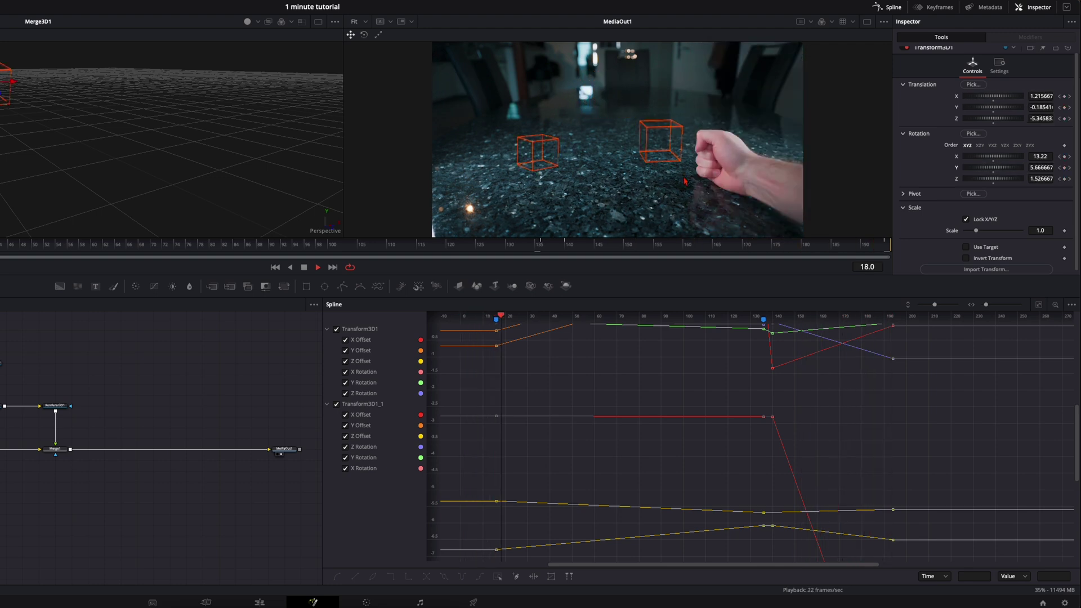
key(space)
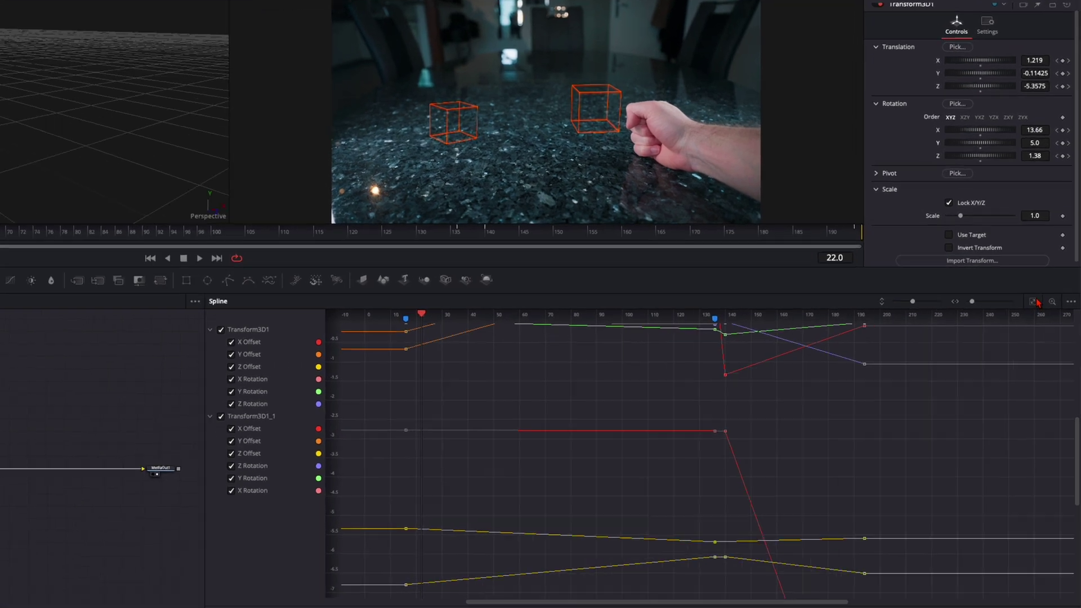
Step: Smooth all keyframes of both cubes in the spline editor, with Ease In set to 100 and Ease Out to 0
click(1022, 297)
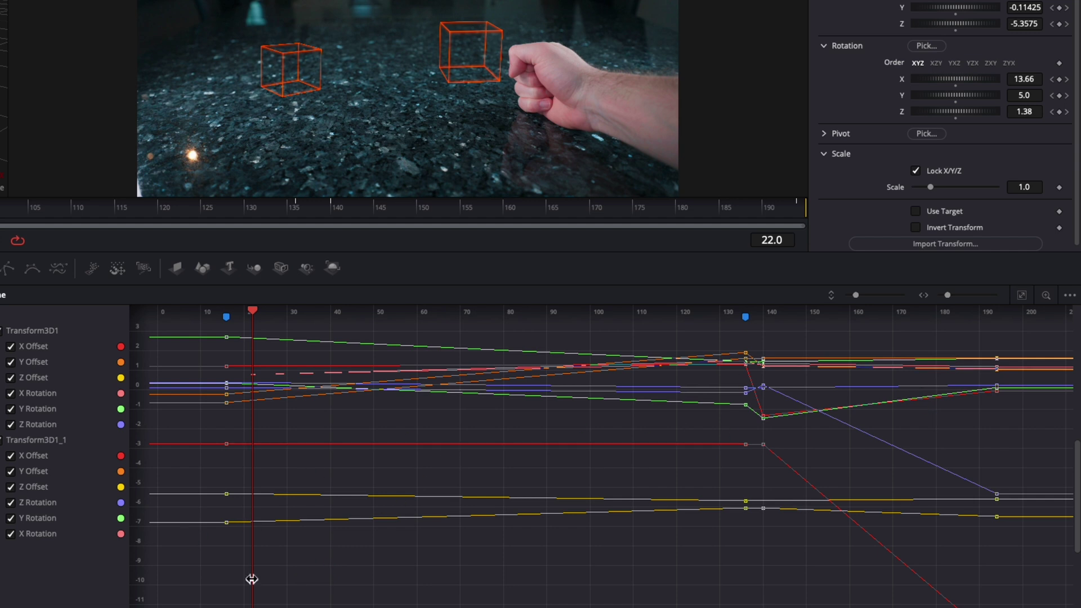
click(581, 475)
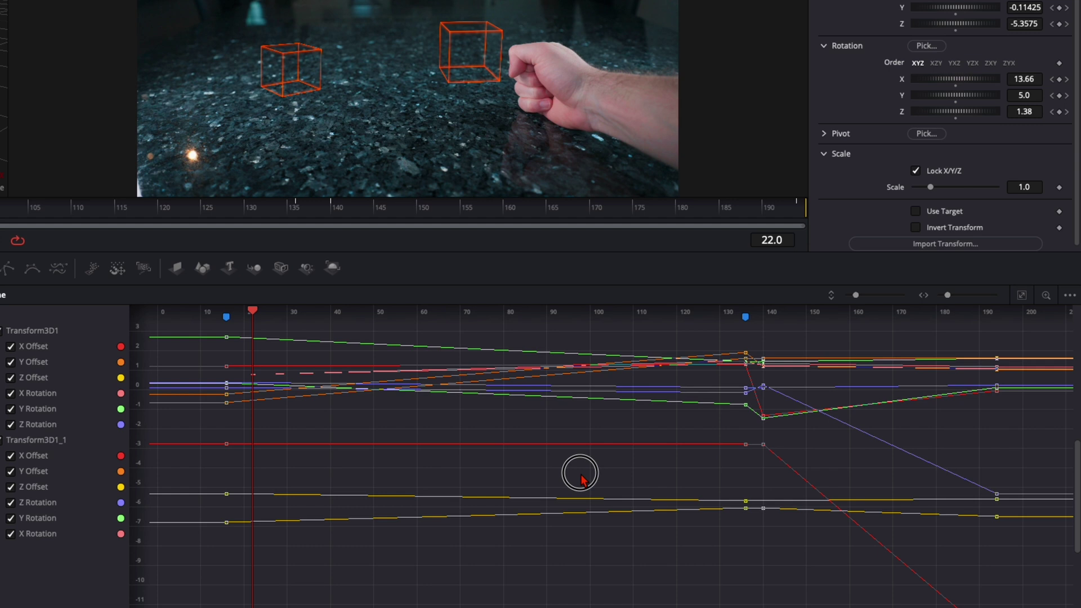
key(ctrl+a)
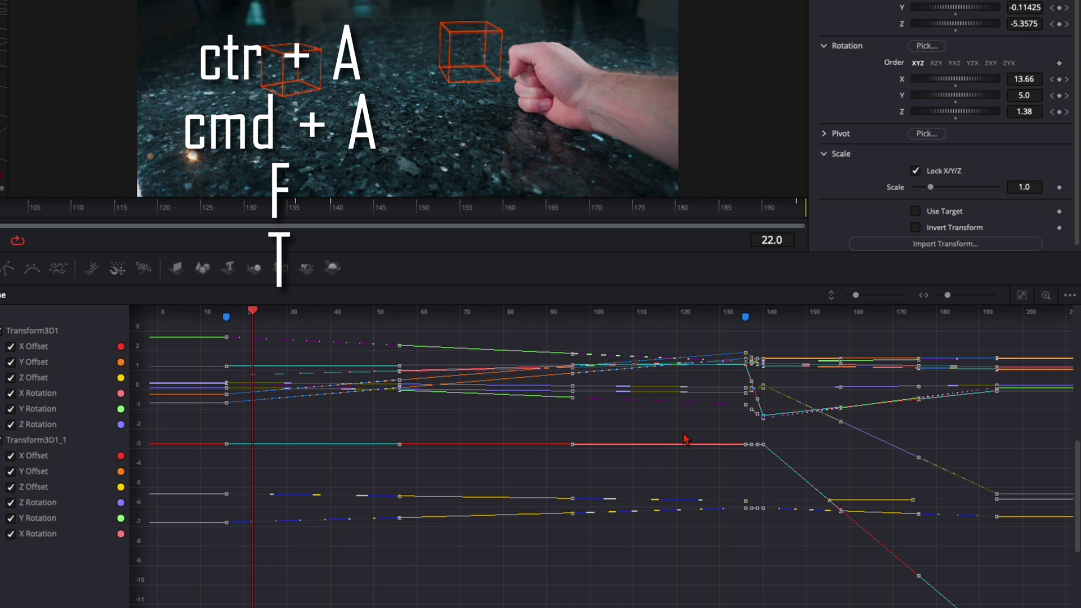
key(f)
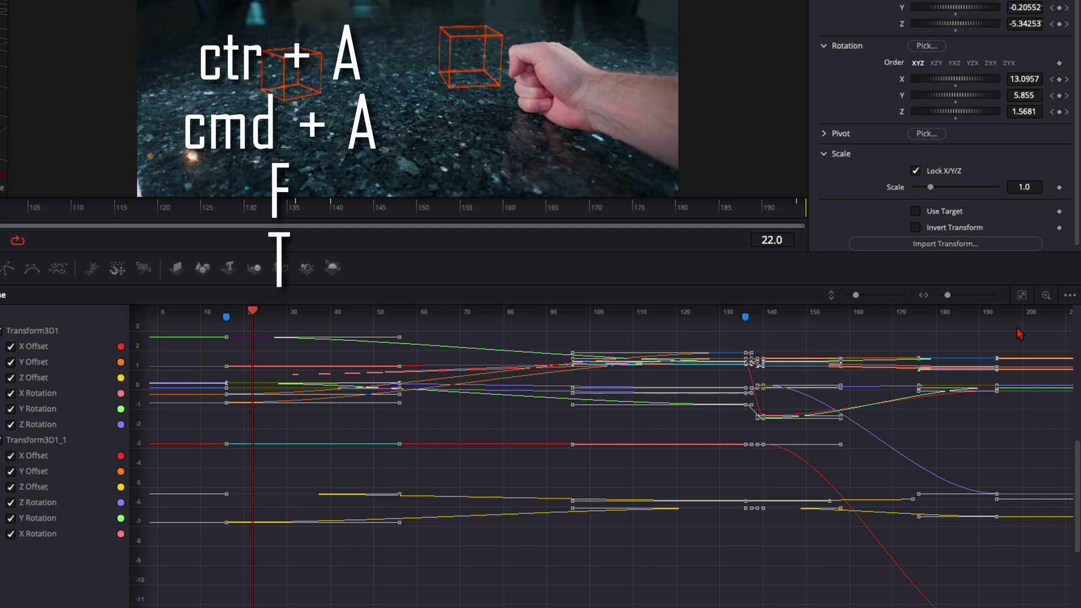
key(t)
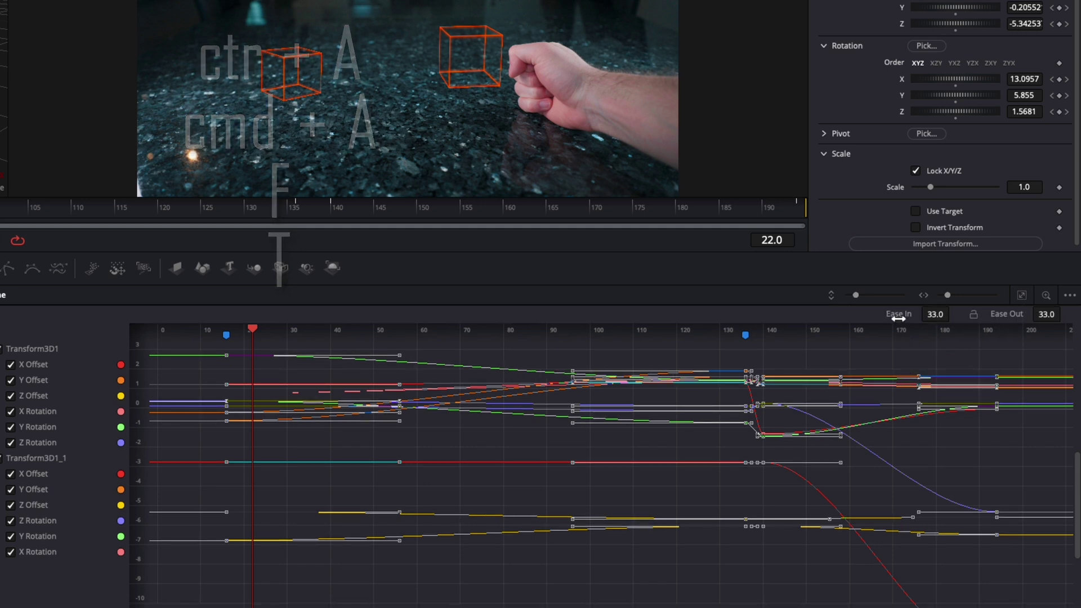
drag(936, 315, 602, 269)
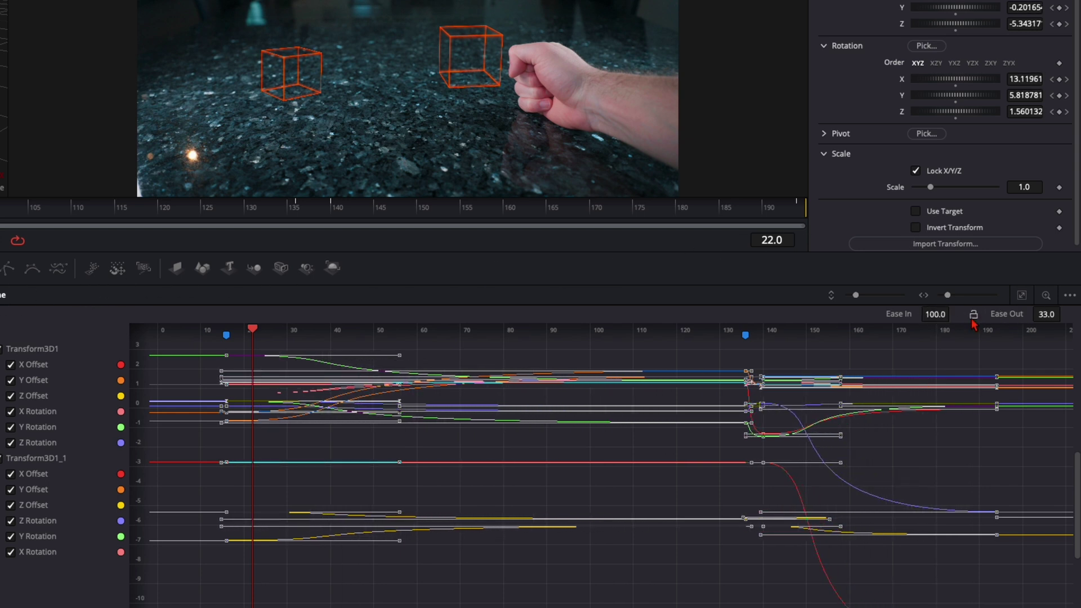
drag(1049, 314, 714, 333)
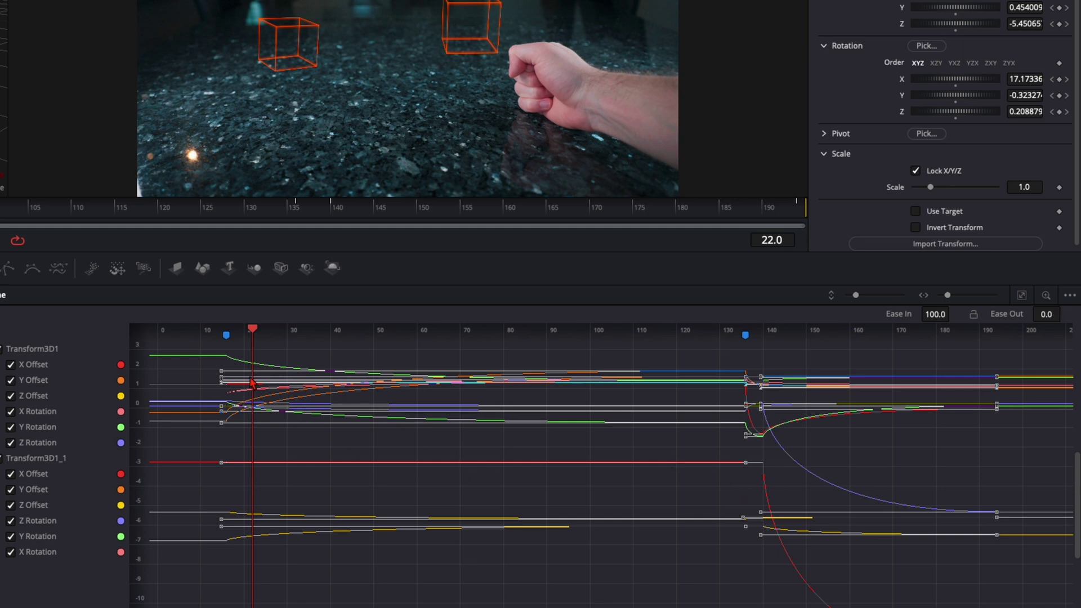
Step: Examine the eased curves around frames 16 and 136, stepping through frames 136 to 138 to check the cubes' motion
scroll(234, 366, up, 5)
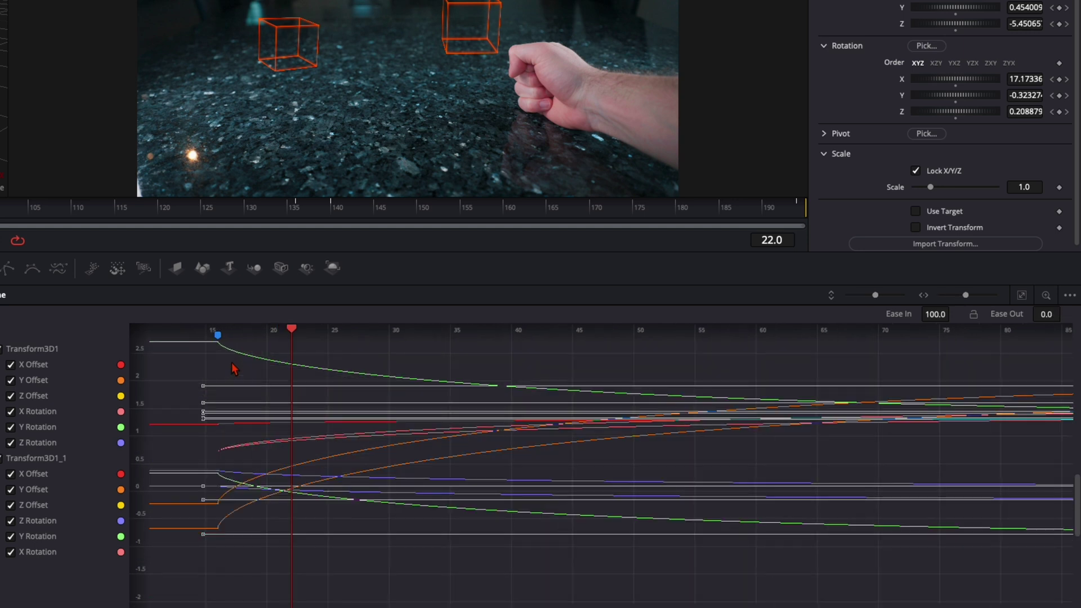
drag(235, 367, 299, 442)
scroll(287, 426, up, 6)
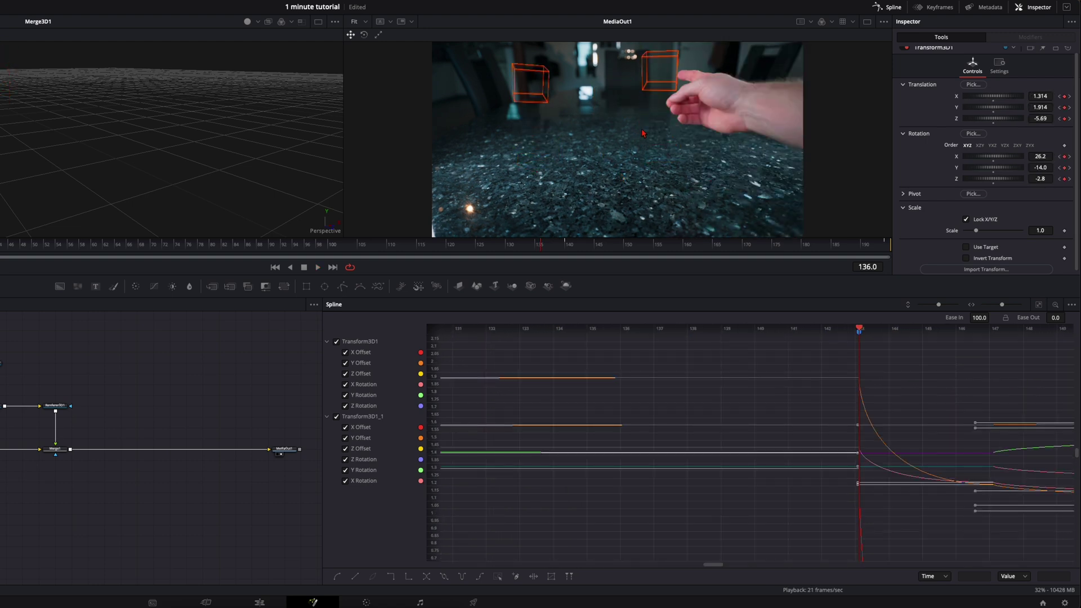
key(Right)
key(Right)
key(Right)
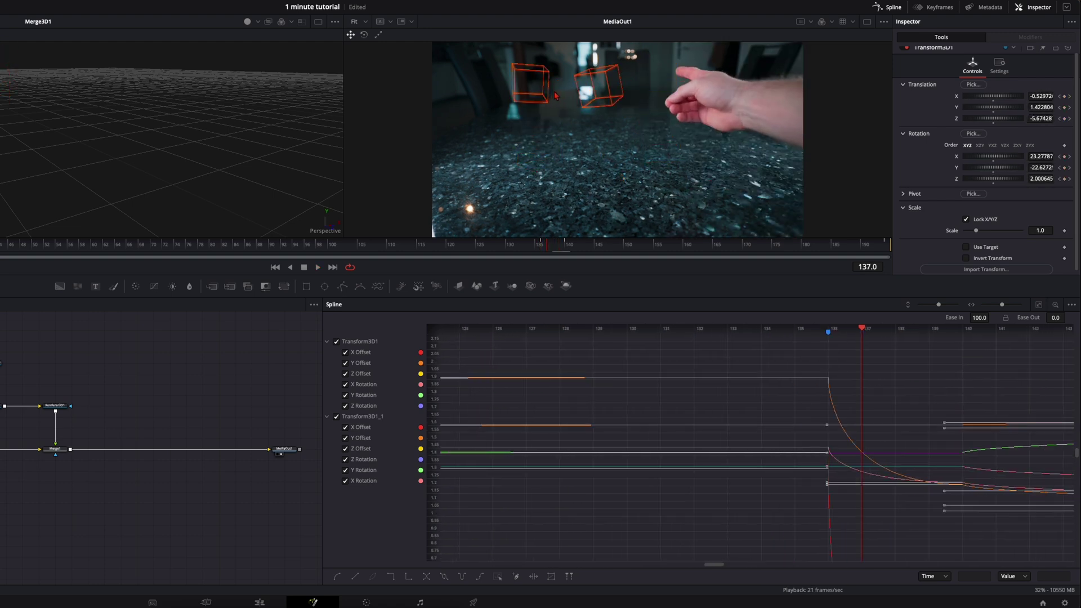
key(Left)
key(ctrl+f)
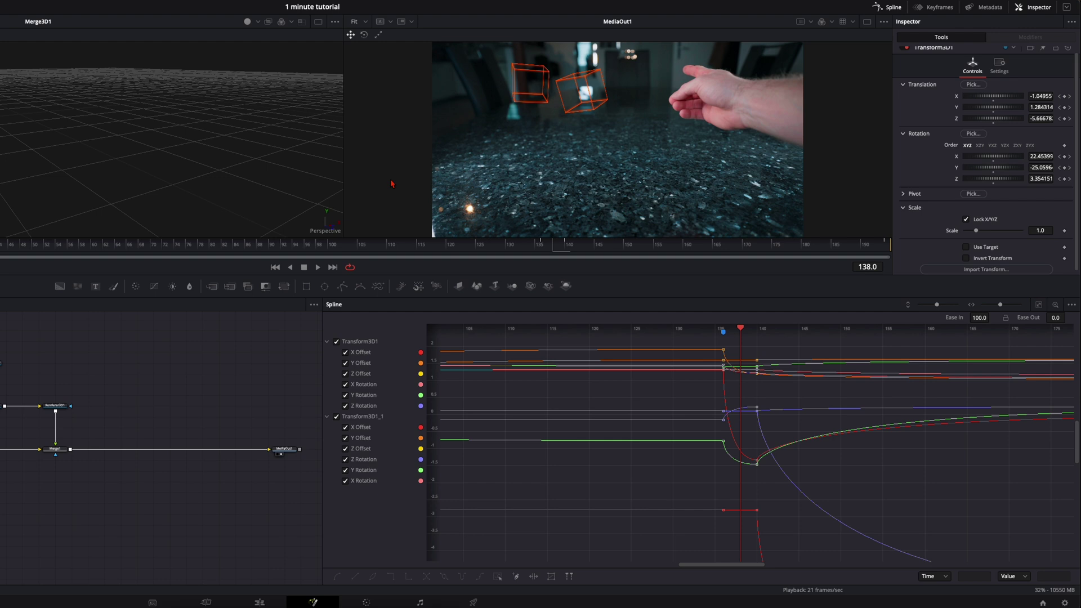
scroll(941, 124, up, 1)
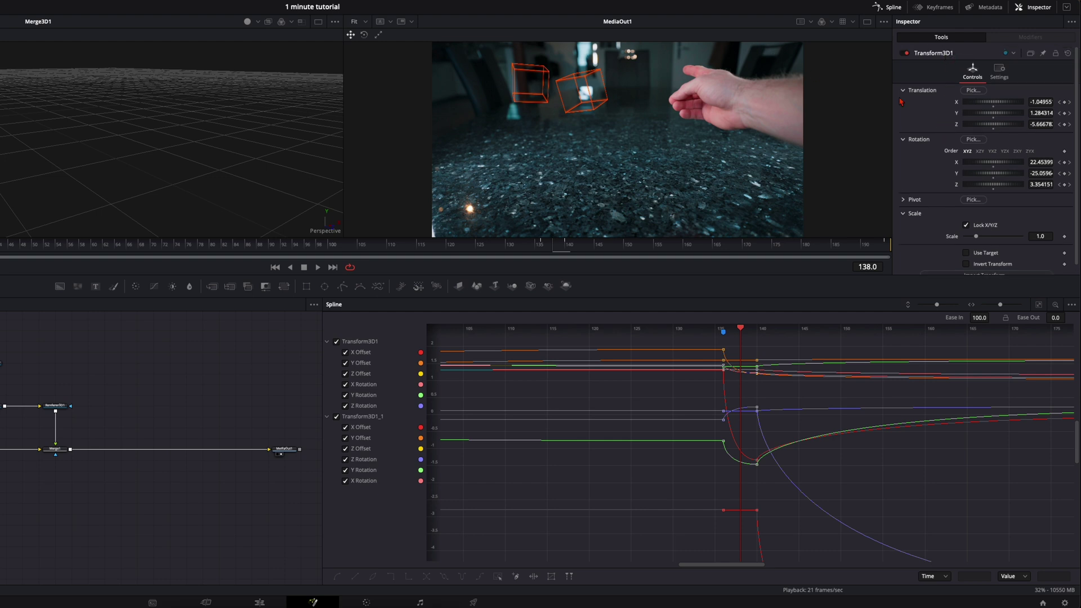
Step: Hide the copied cube's curves, make the original cube's curves linear between frames 136 and 140, and play the result
click(337, 418)
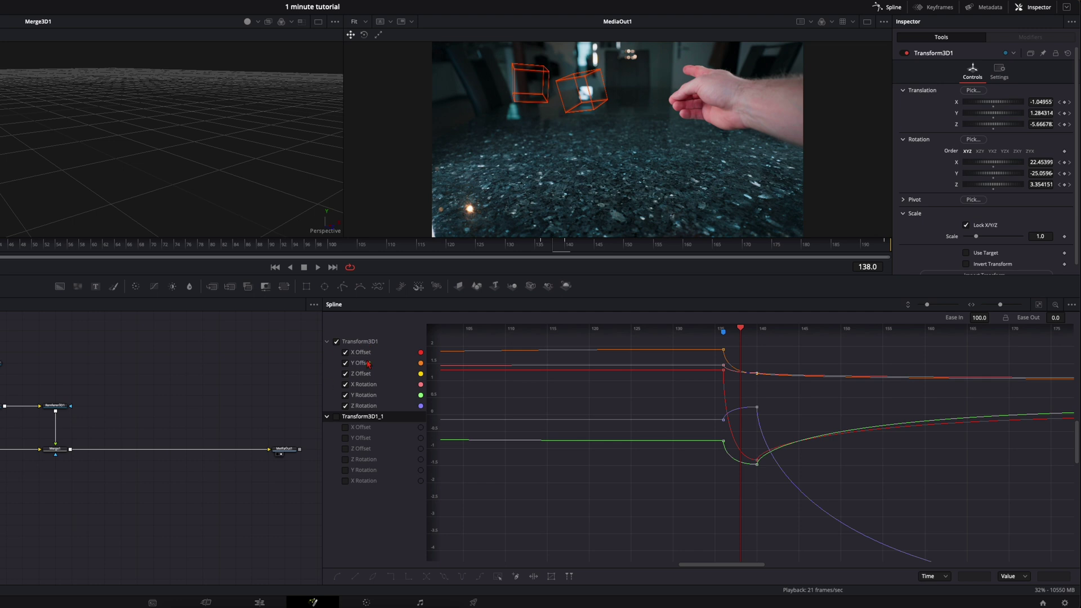
scroll(790, 429, up, 2)
scroll(790, 428, right, 3)
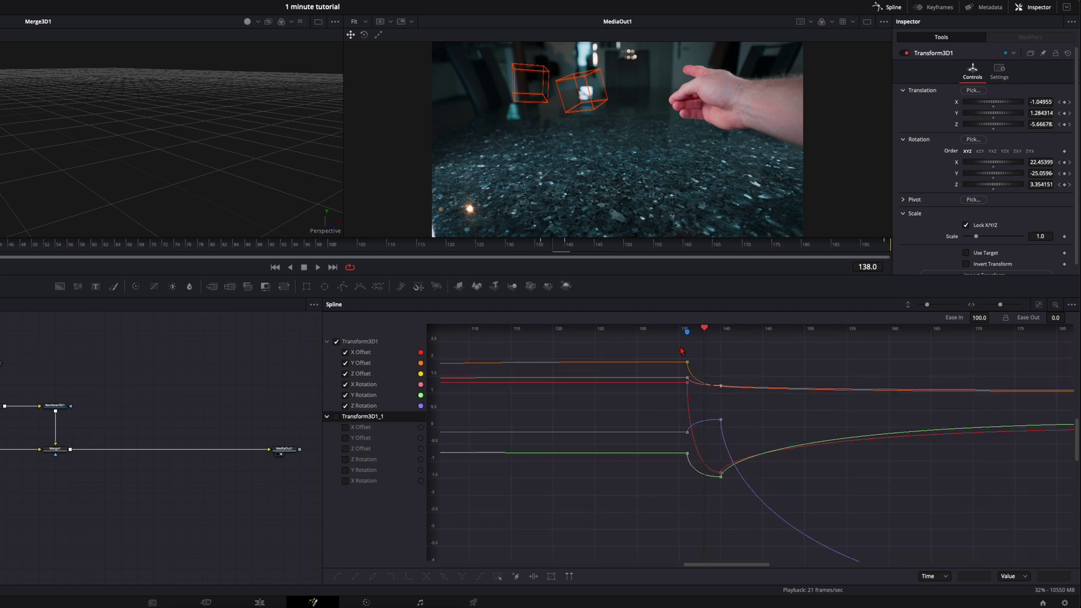
click(678, 349)
drag(673, 349, 740, 495)
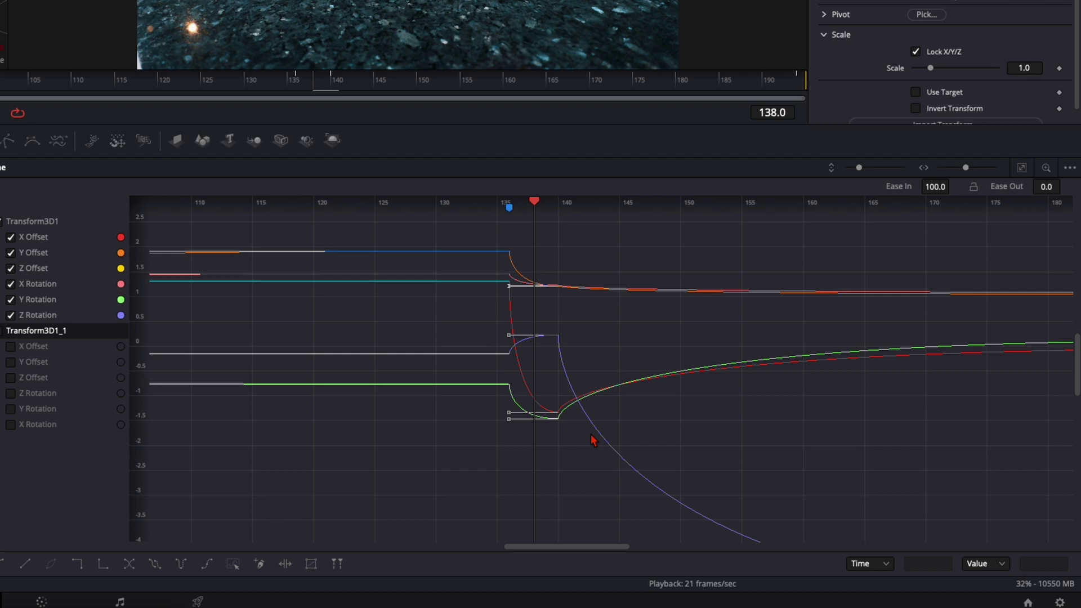
click(25, 564)
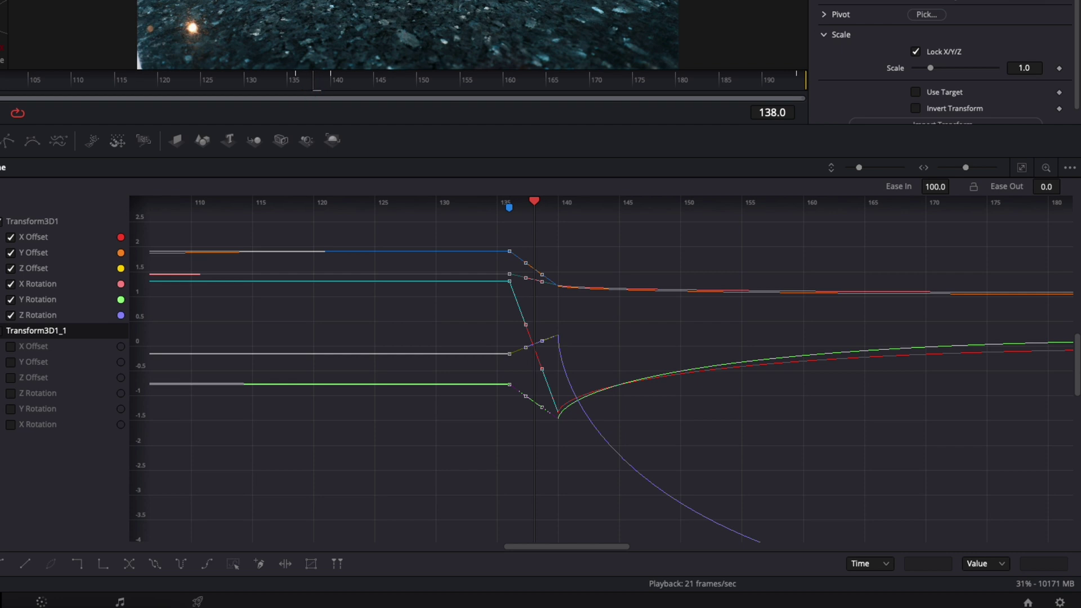
click(253, 80)
key(space)
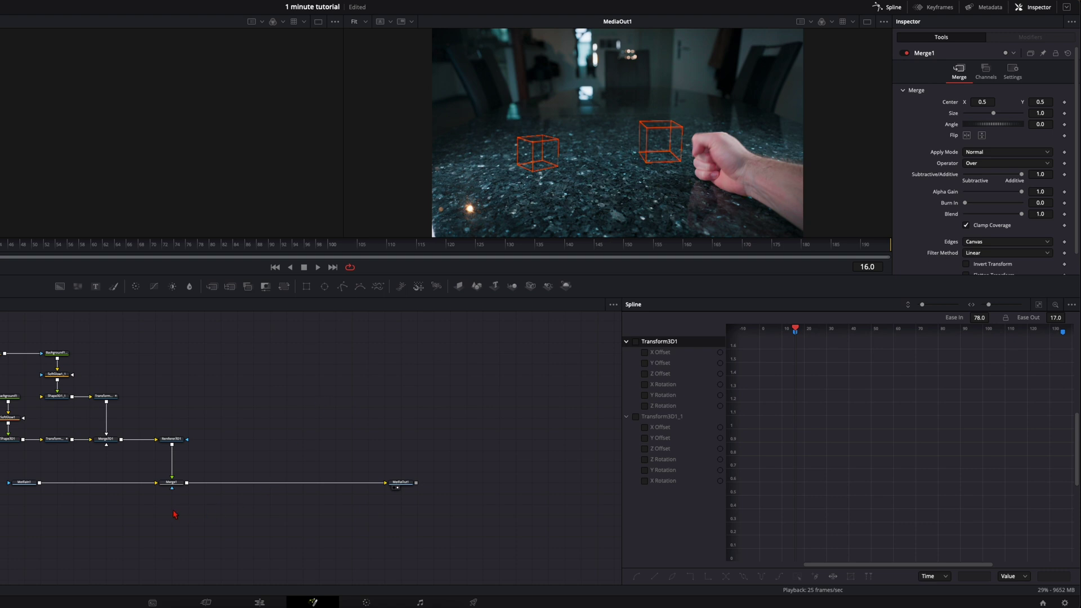
Step: Add a Camera Shake node between Merge1 and MediaOut1
click(174, 487)
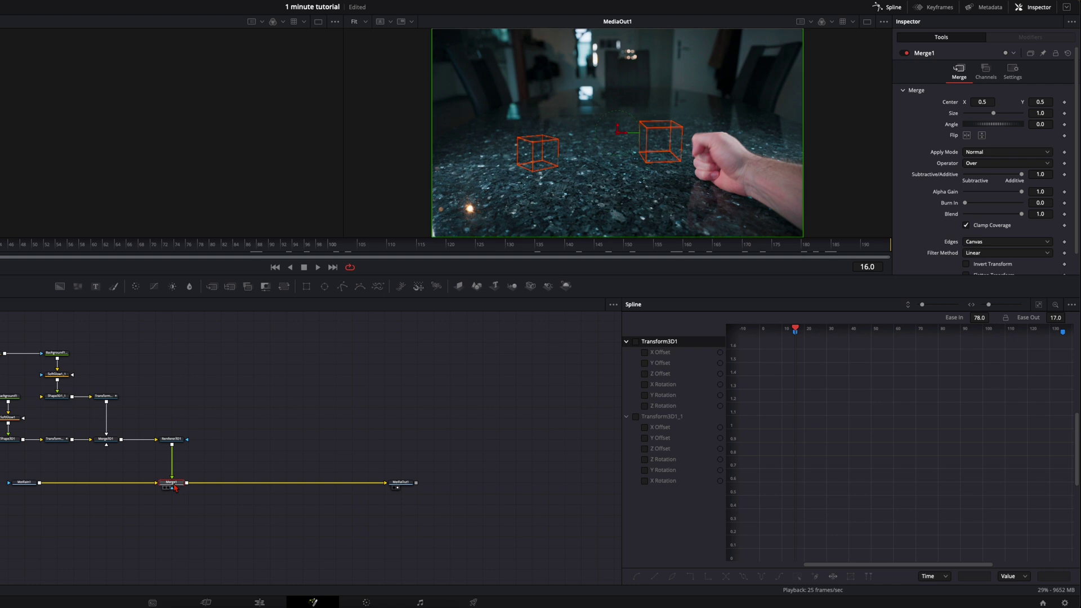
key(shift+space)
text(car)
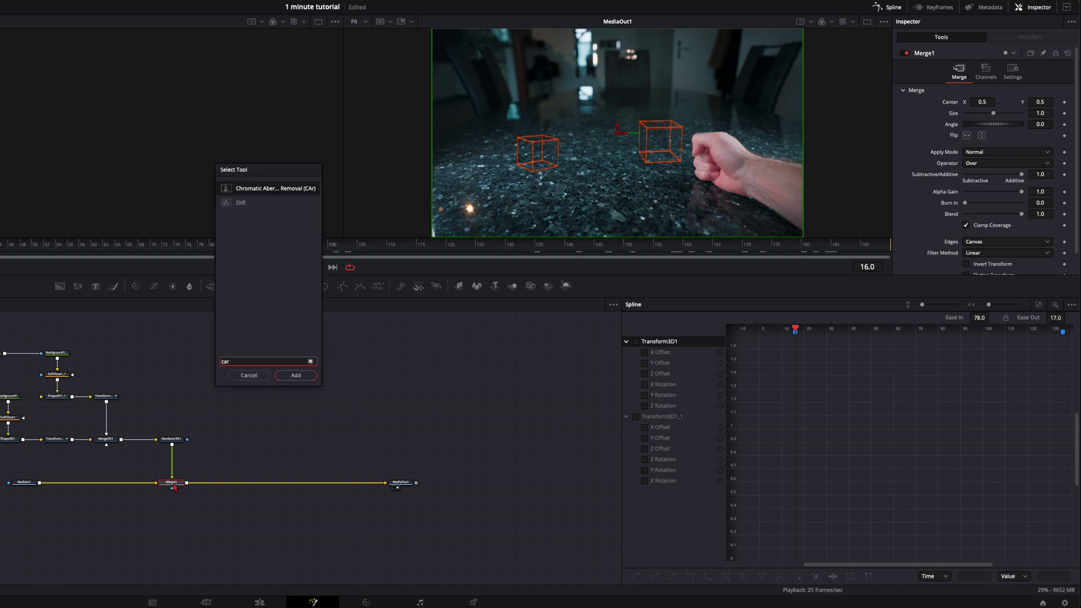
key(BackSpace)
text(me)
key(Down)
key(Return)
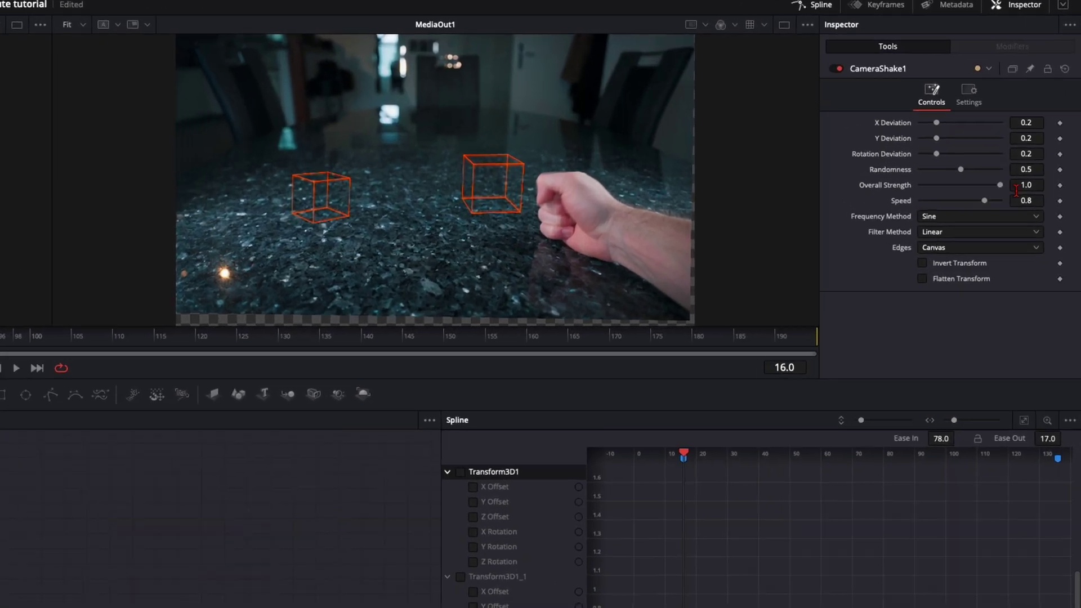
Step: Set the camera shake's Overall Strength to 0.4, Speed to 1.0 and Edges to Duplicate
drag(998, 193, 926, 195)
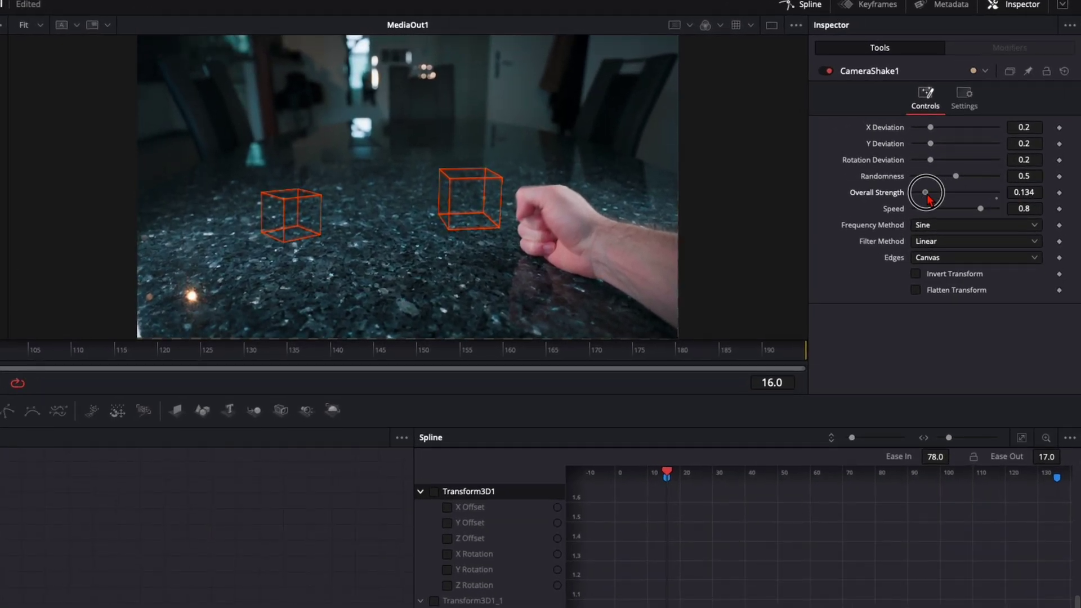
double_click(1017, 191)
text(0.5)
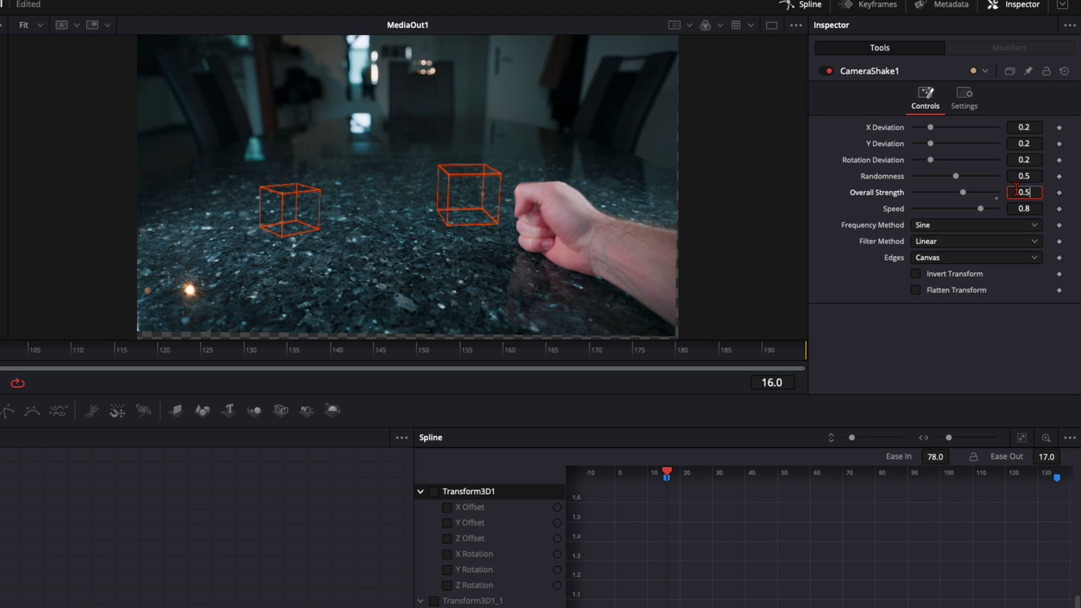
key(Tab)
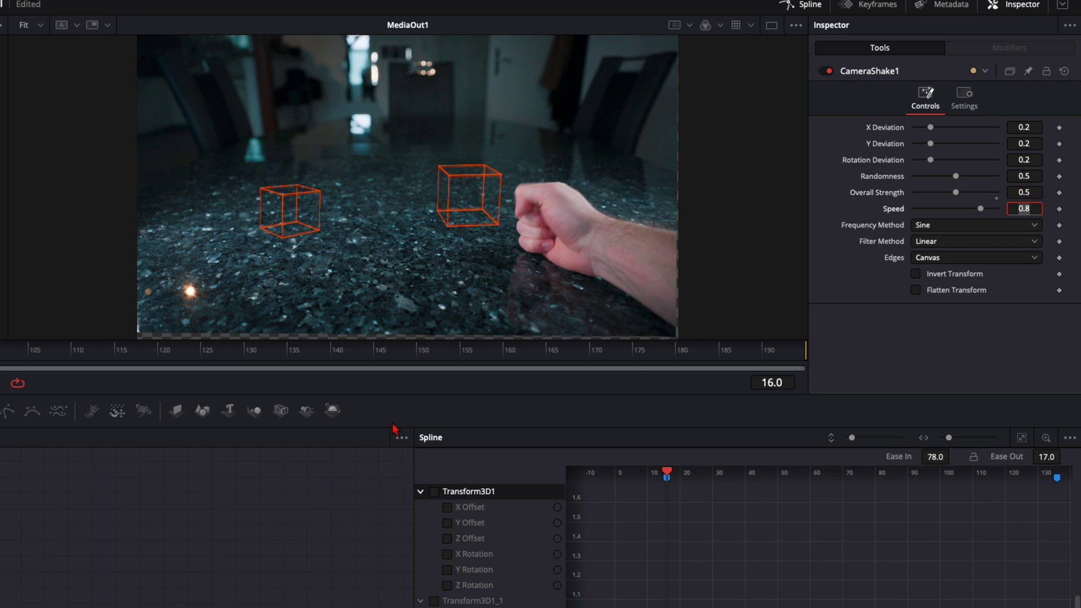
drag(980, 208, 1042, 209)
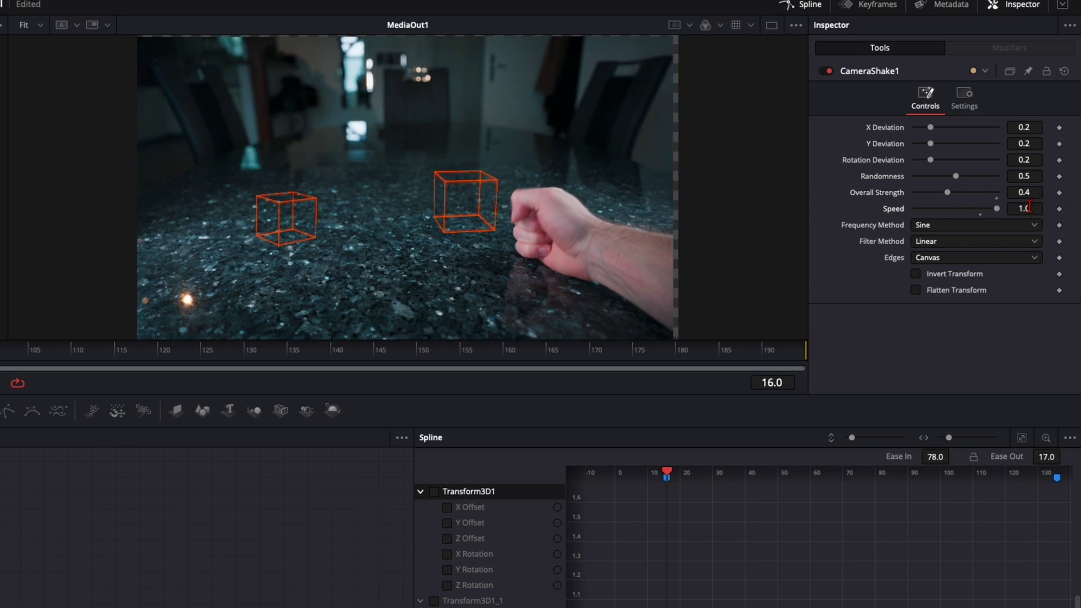
click(939, 259)
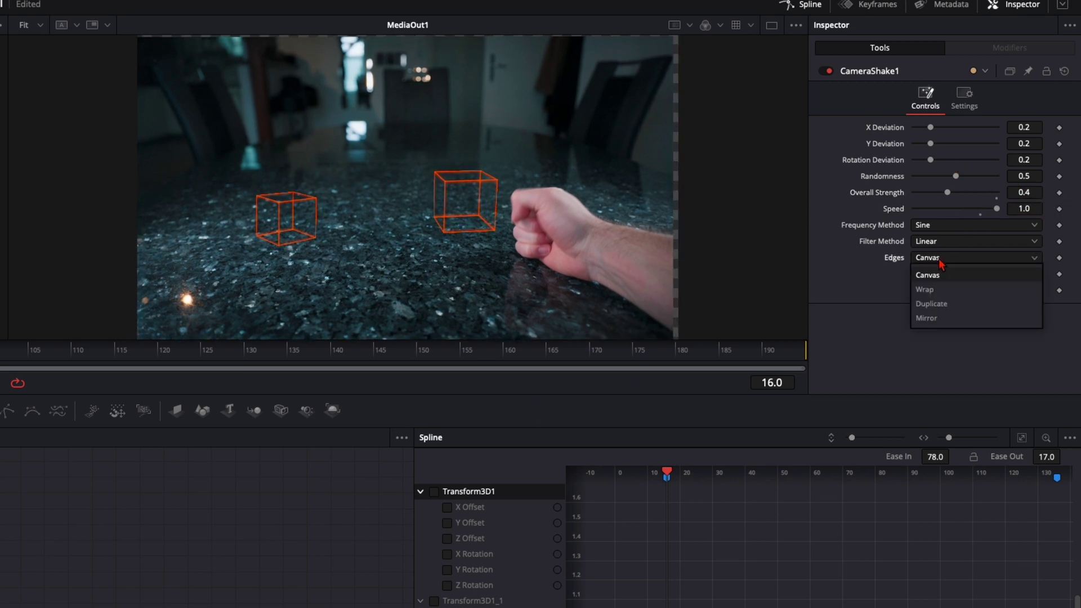
click(943, 303)
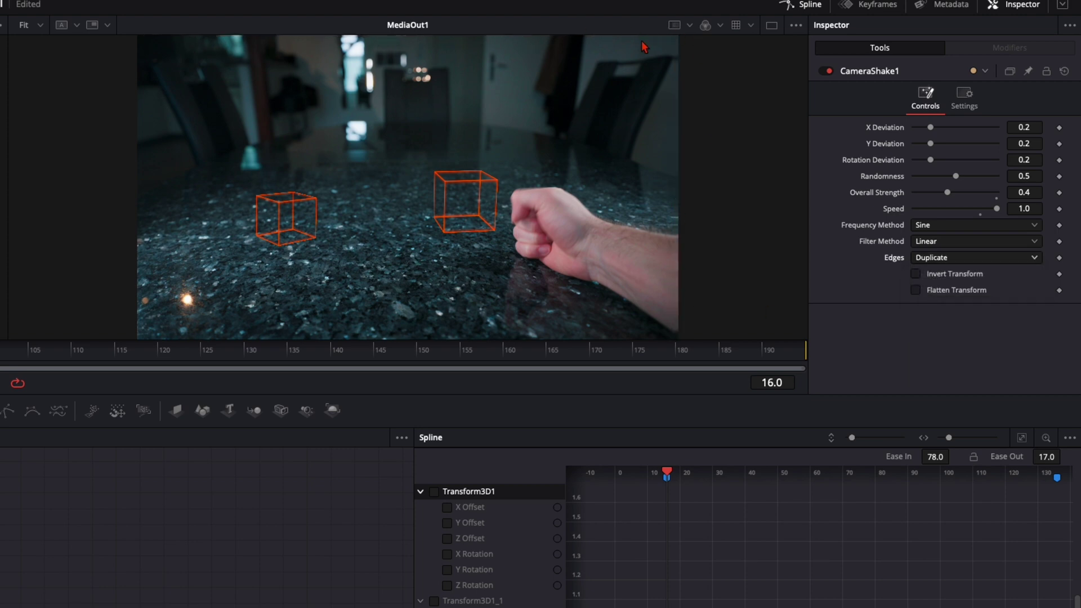
Step: Enable Motion Blur on the camera shake with Quality 10 and Shutter Angle 360
click(964, 95)
click(916, 263)
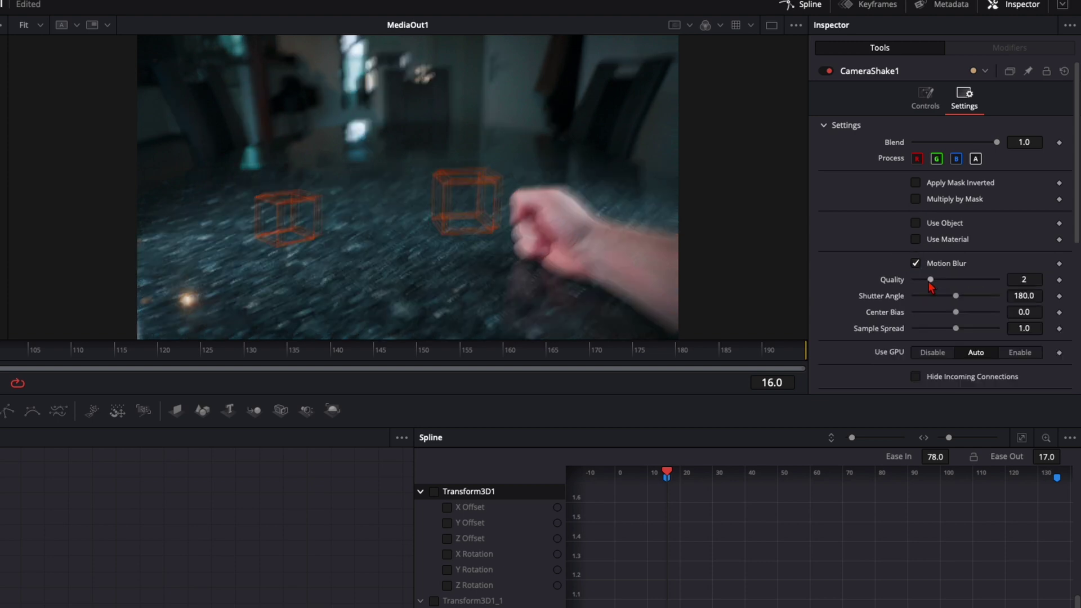
drag(931, 280, 1000, 296)
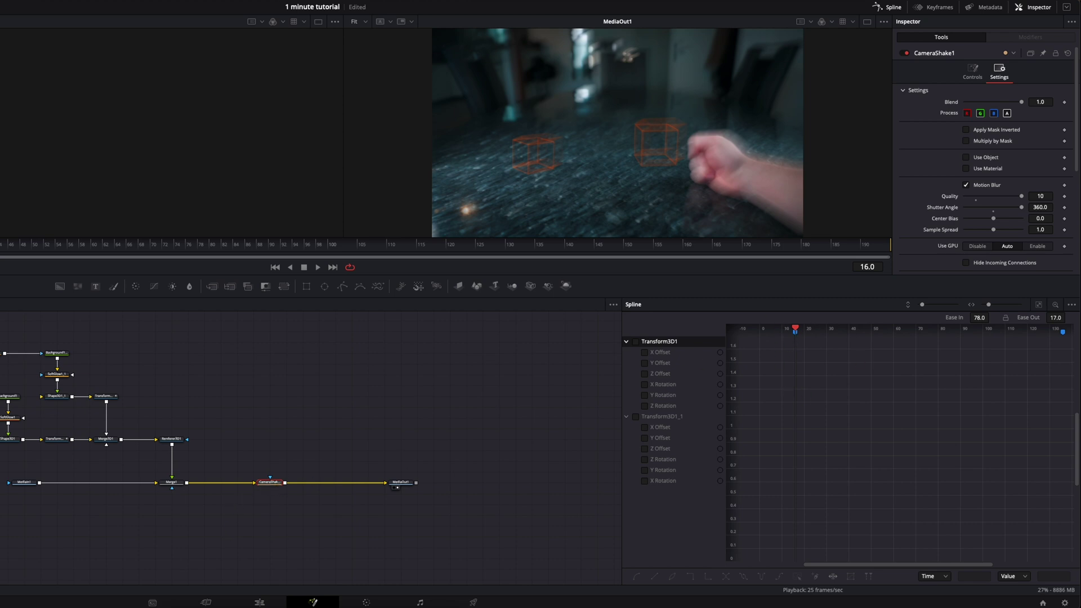
Step: Keyframe the camera shake's Overall Strength at 0.4 on frame 16 and at 0.0 on frame 26
click(978, 75)
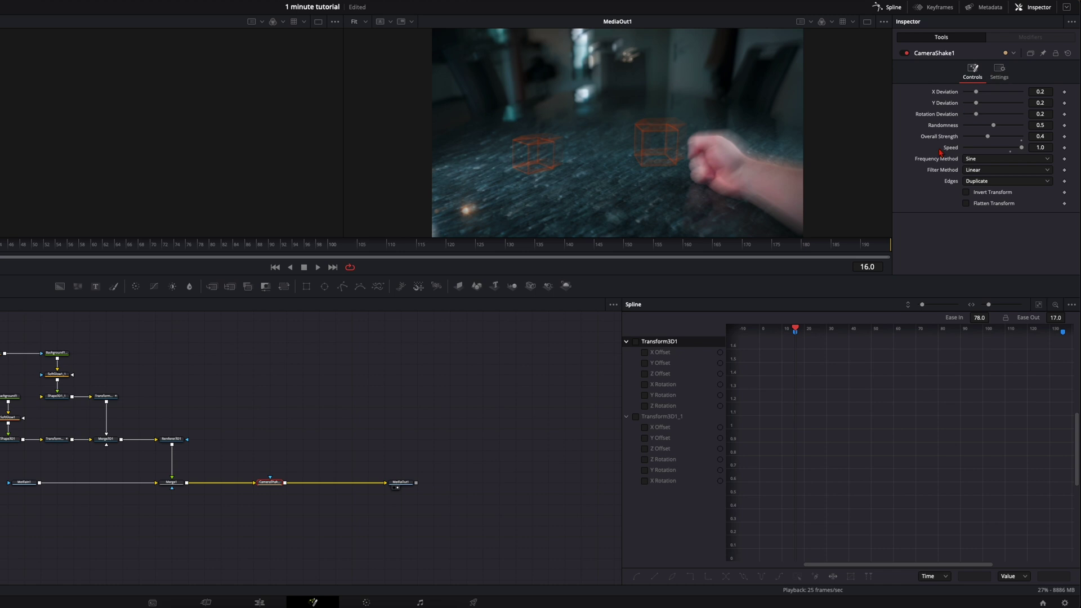
click(1065, 137)
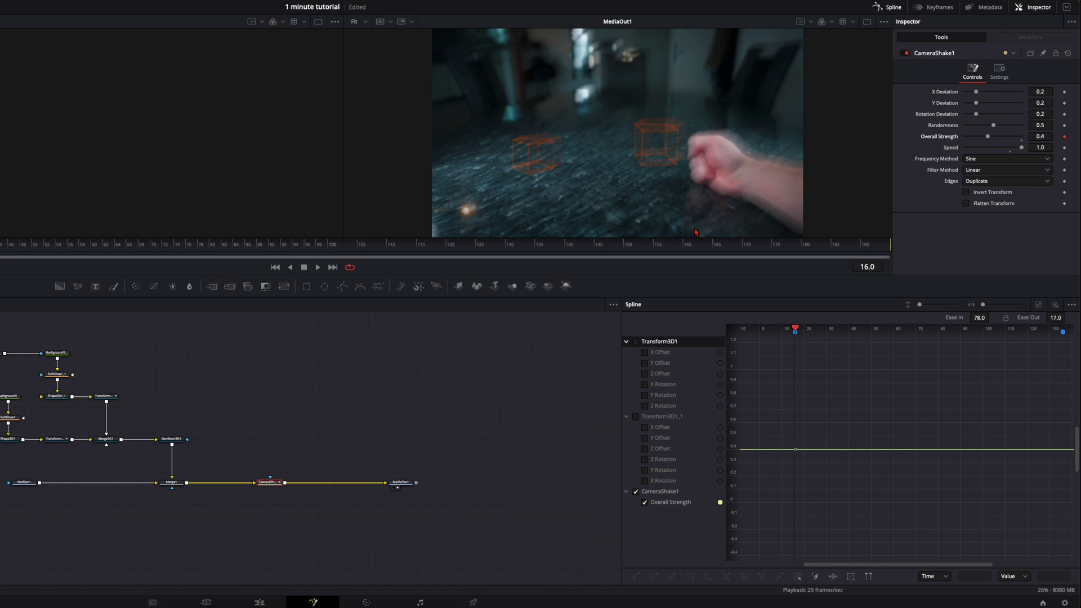
key(Right)
key(Right)
key(Right)
key(Right)
key(Right)
key(Right)
key(Right)
key(Right)
key(Right)
key(Right)
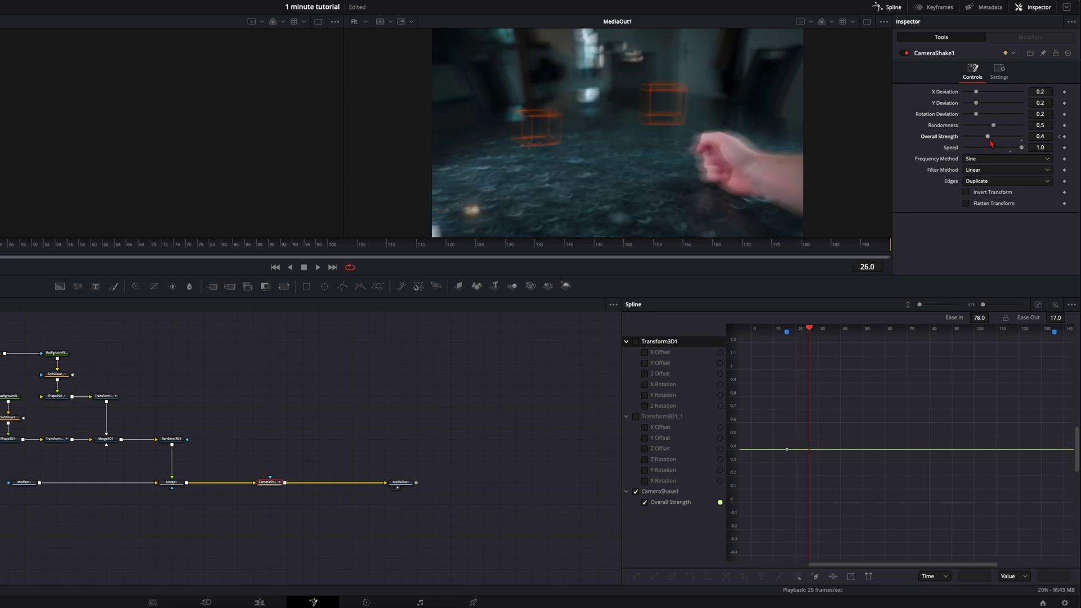
drag(991, 143, 955, 137)
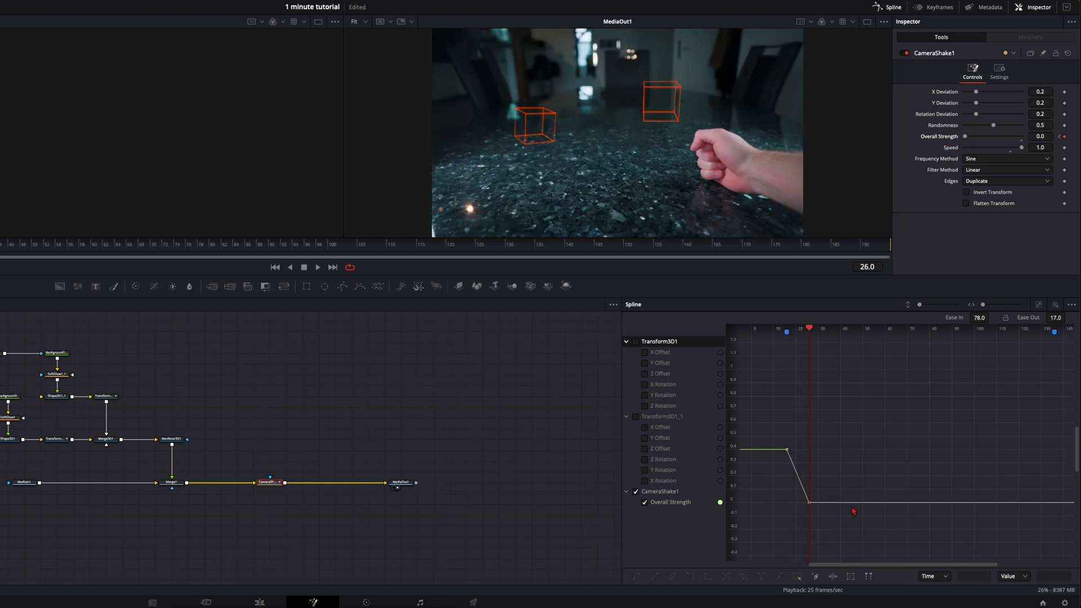
Step: Smooth the Overall Strength curve with Ease In 100, Ease Out 5 and a steep falloff after frame 16, and keyframe 0.0 at frame 15
click(1040, 308)
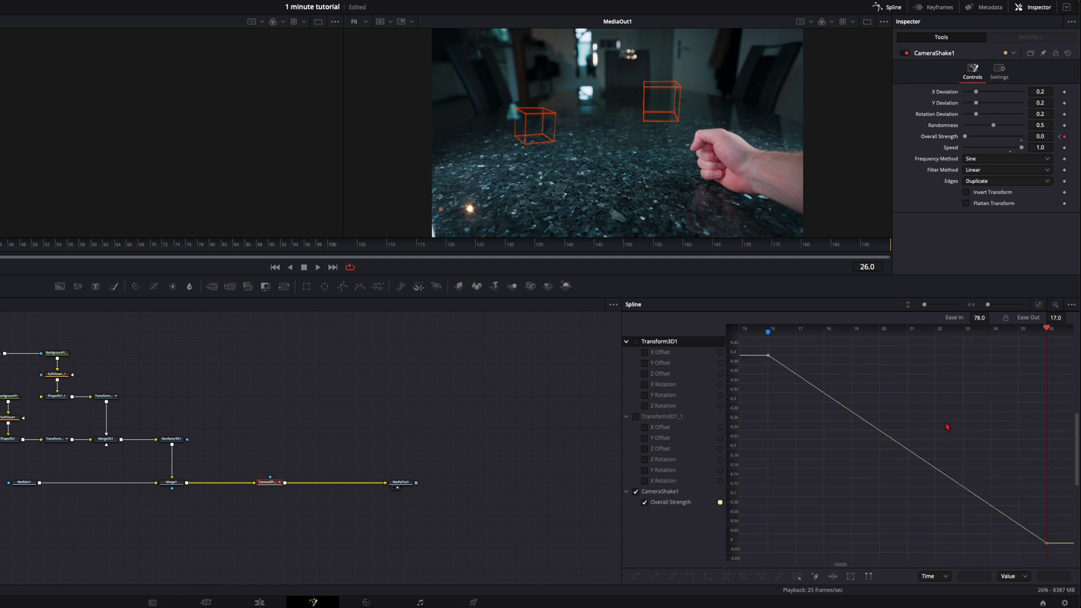
key(ctrl+a)
key(s)
key(f)
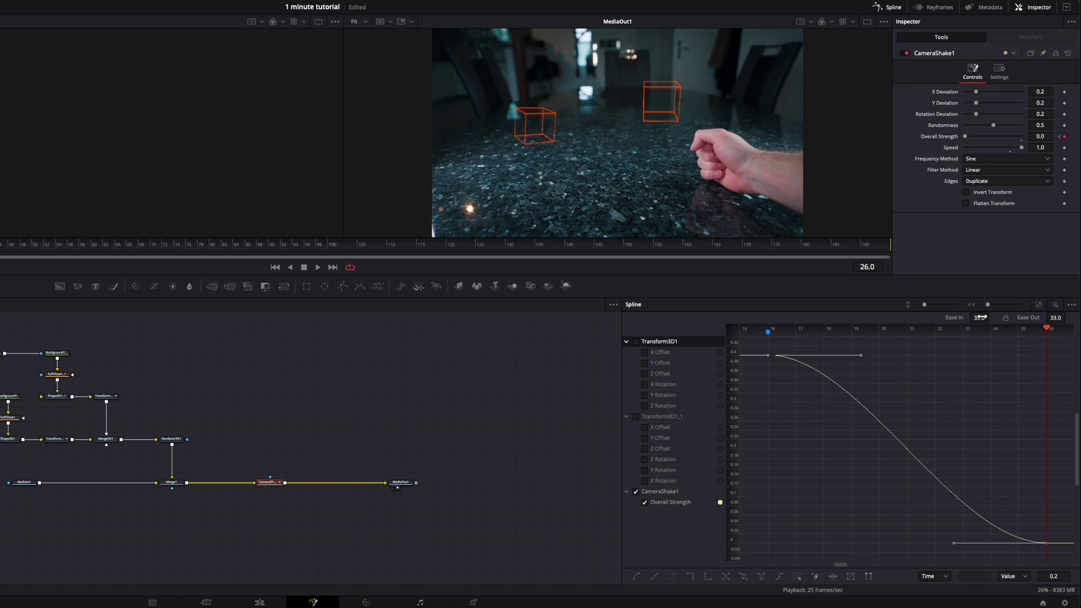
mouse_move(980, 317)
mouse_down()
mouse_move(312, 308)
mouse_move(979, 318)
mouse_up()
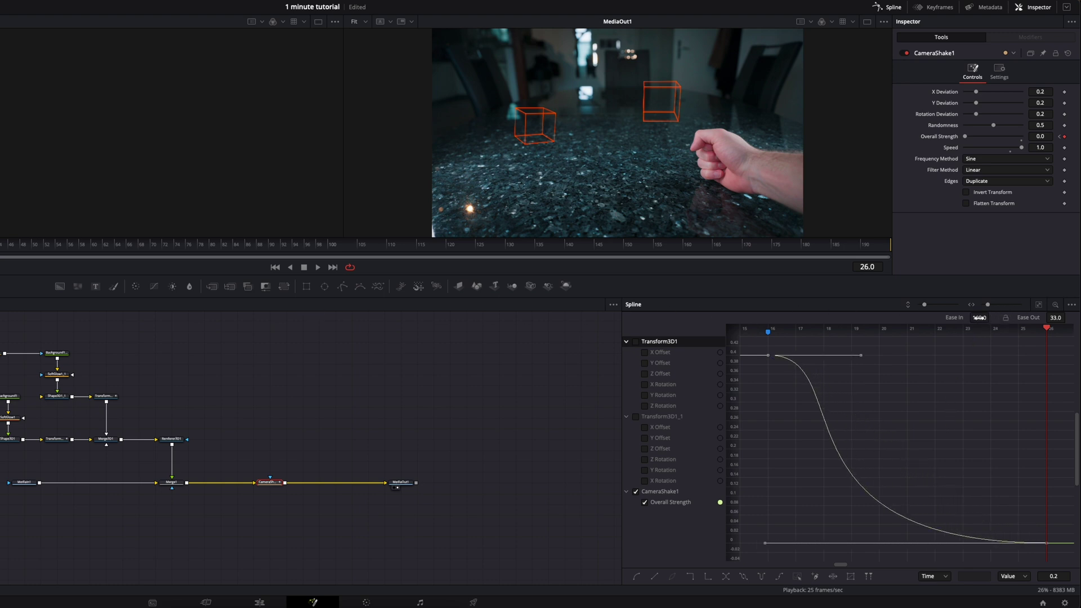
drag(860, 359, 783, 446)
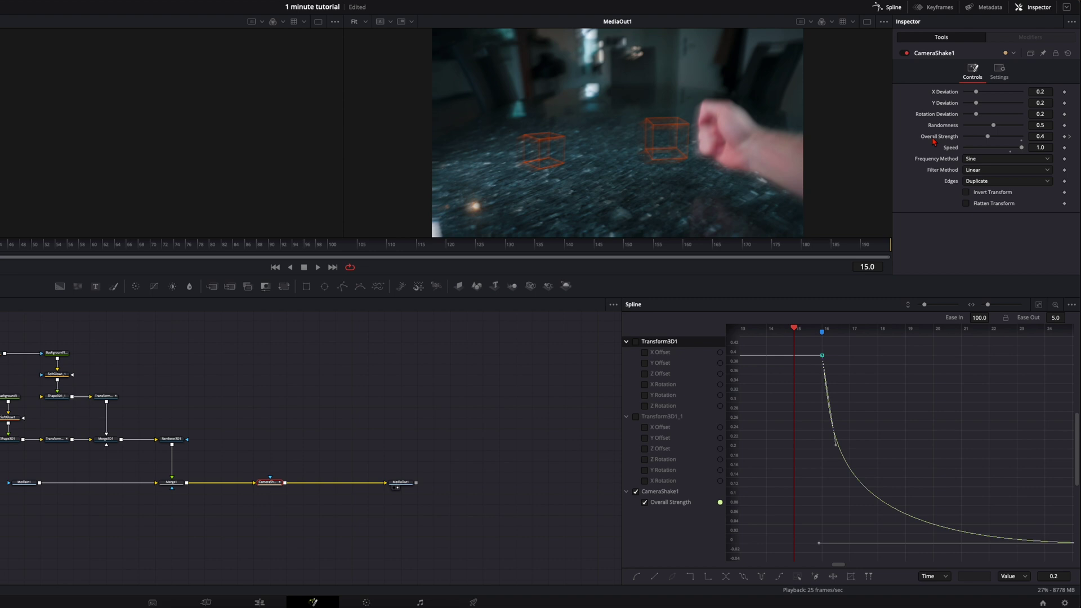
drag(988, 140, 906, 143)
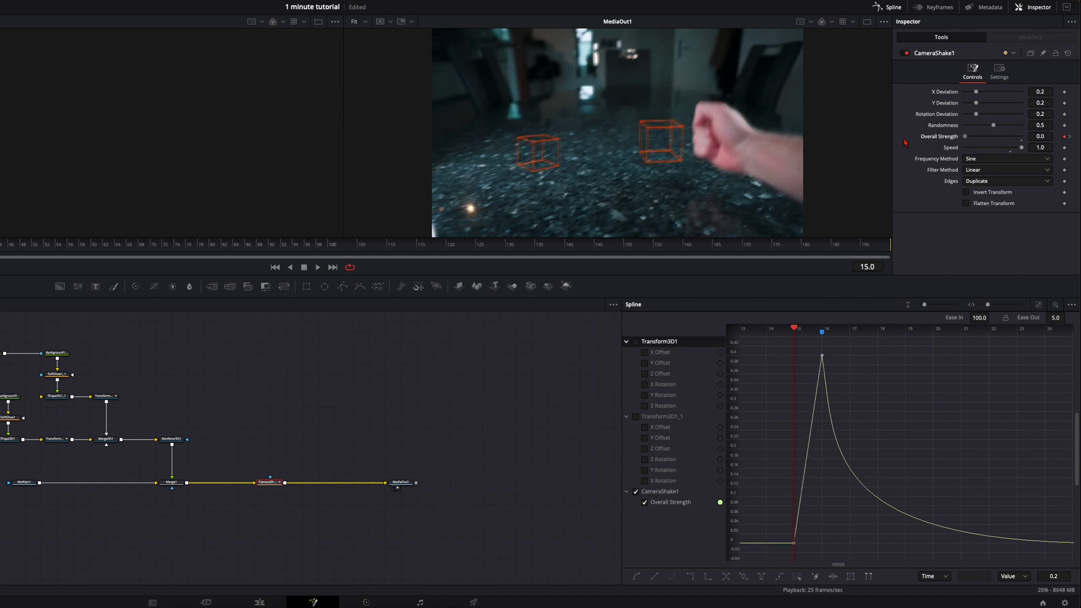